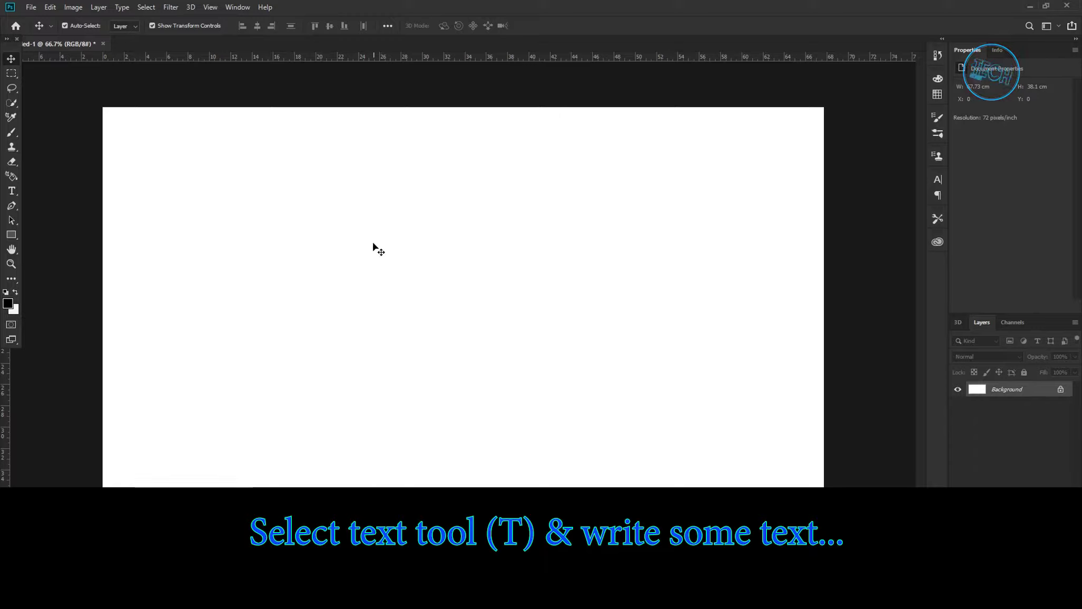
Add a small Aachen BT Bold text line reading 'MARK' near the canvas centre.
click(15, 191)
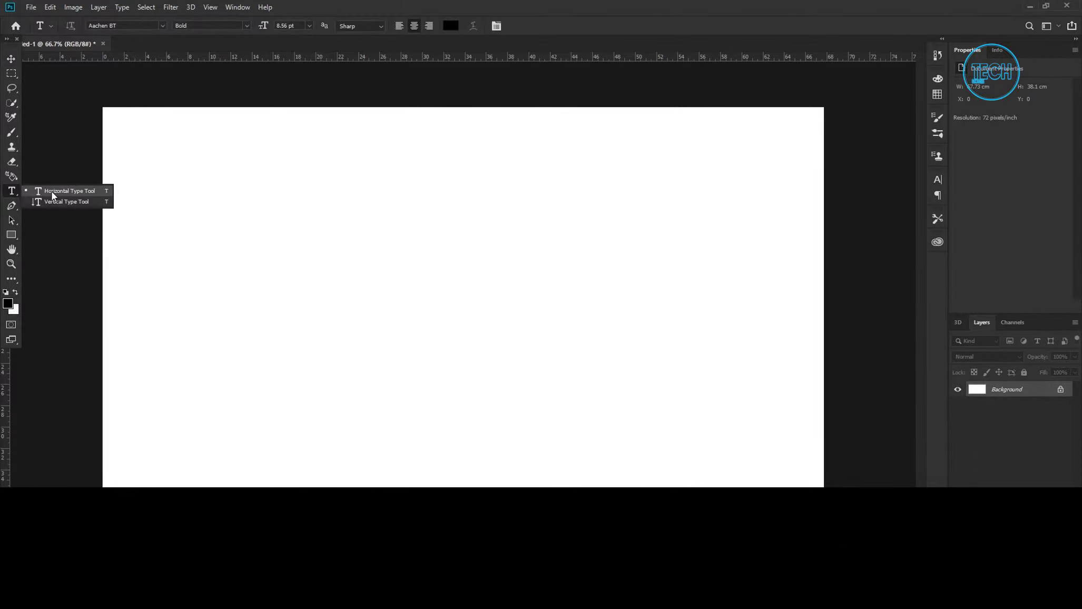
click(386, 269)
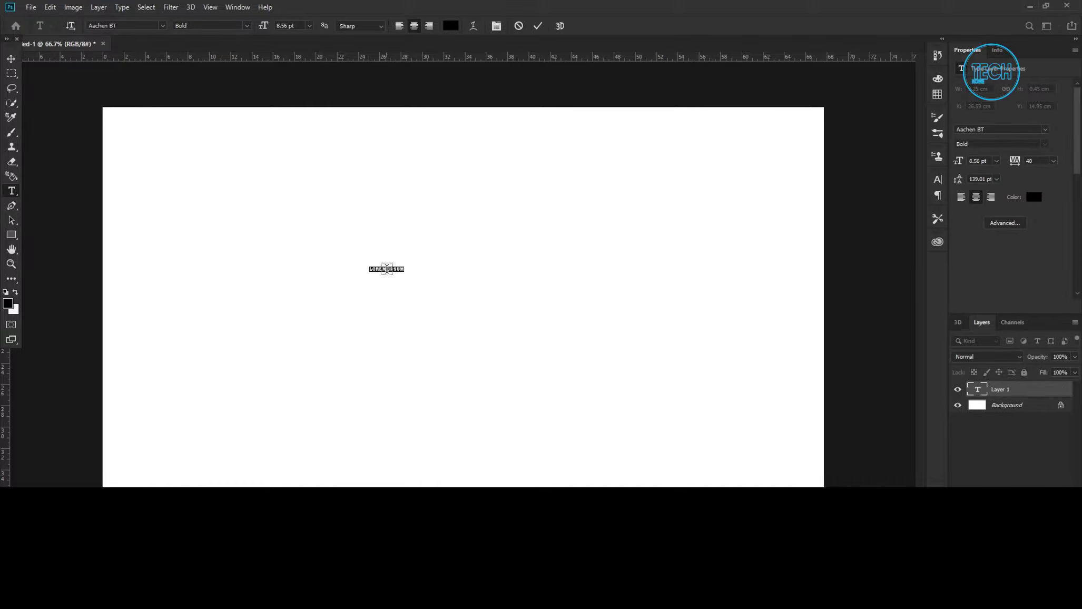
text(MARK)
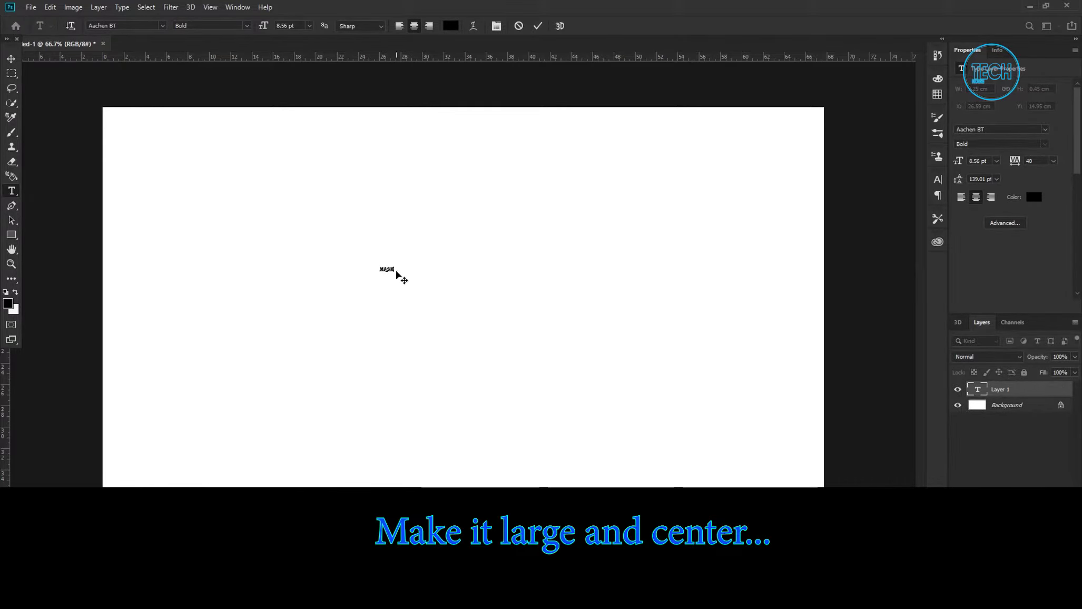
Free Transform the text so it spans most of the canvas width, centred, and commit.
click(74, 8)
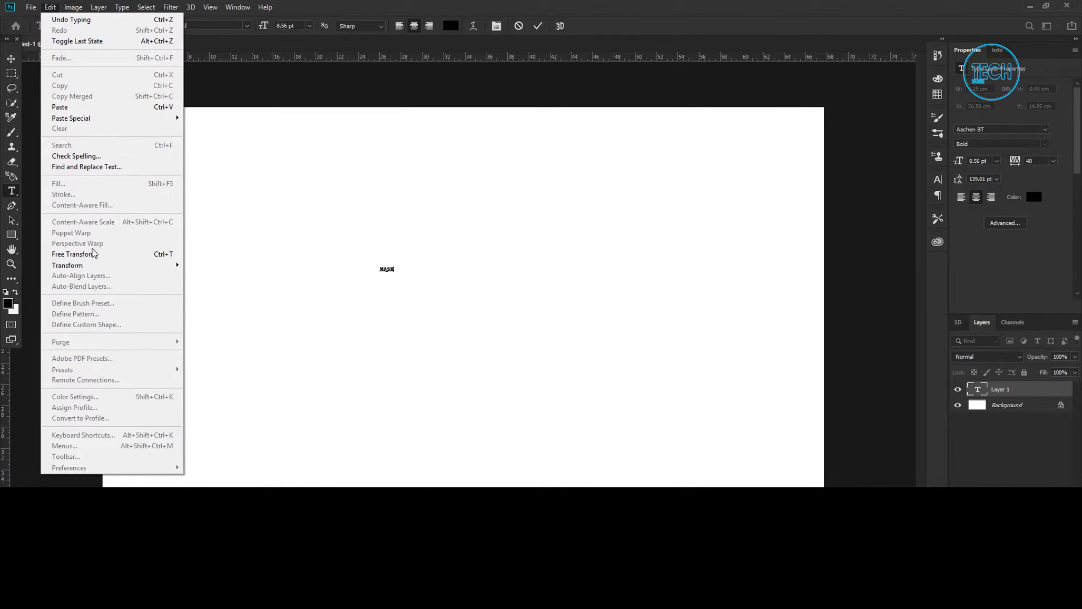
click(102, 259)
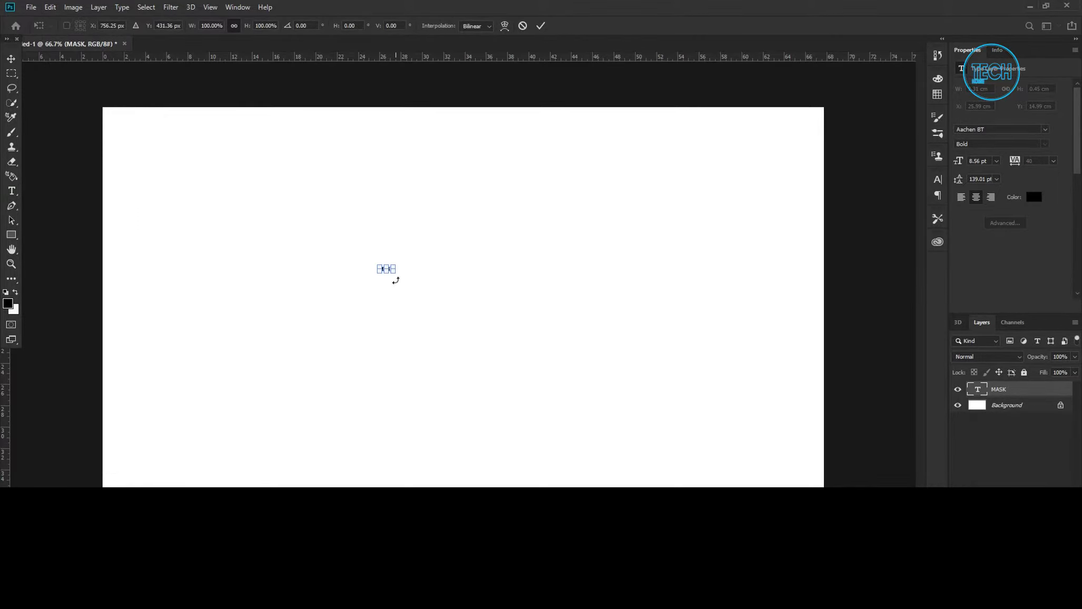
drag(395, 275, 665, 443)
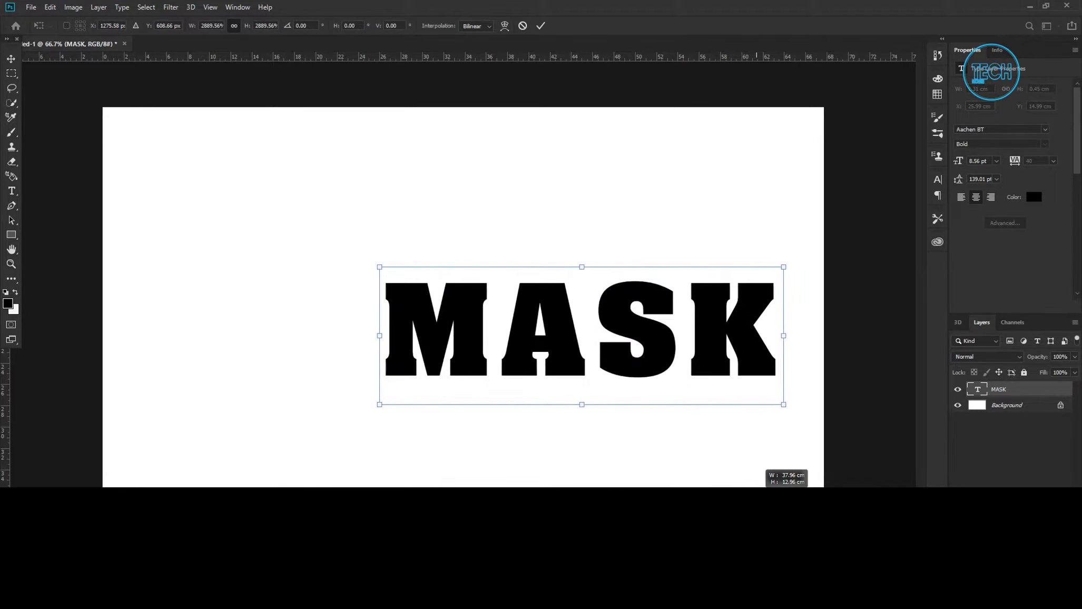
drag(664, 443, 762, 501)
mouse_move(375, 267)
mouse_down()
mouse_move(135, 178)
mouse_move(145, 181)
mouse_up()
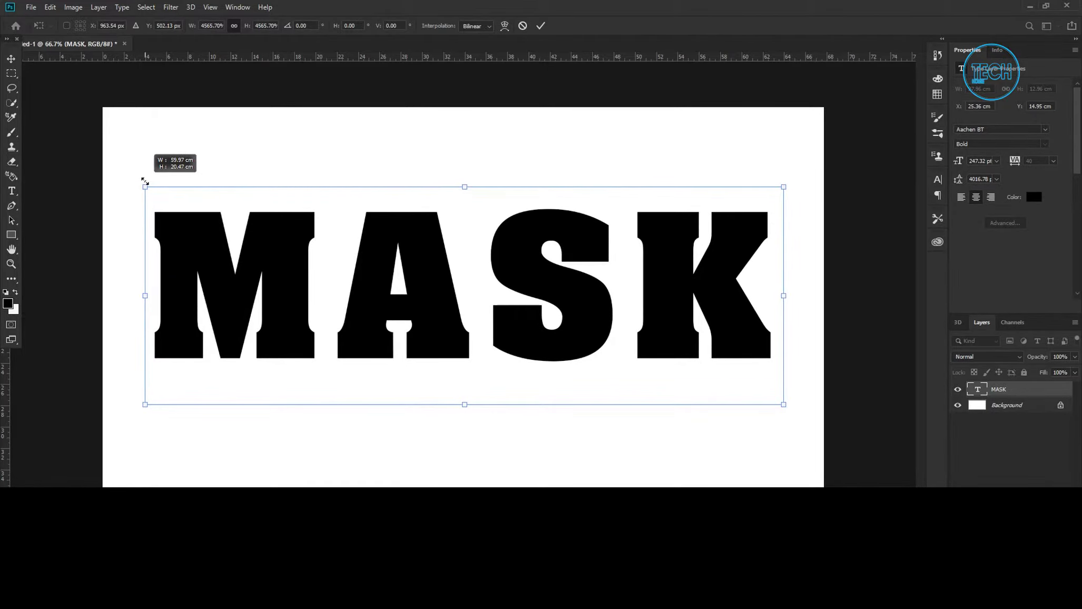
drag(434, 289, 435, 305)
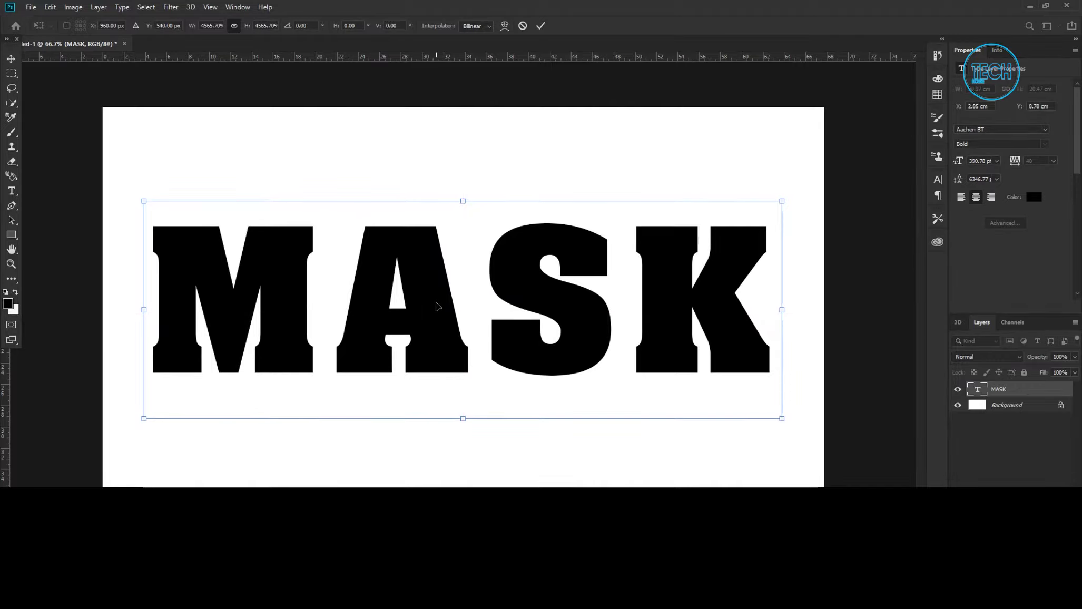
click(540, 26)
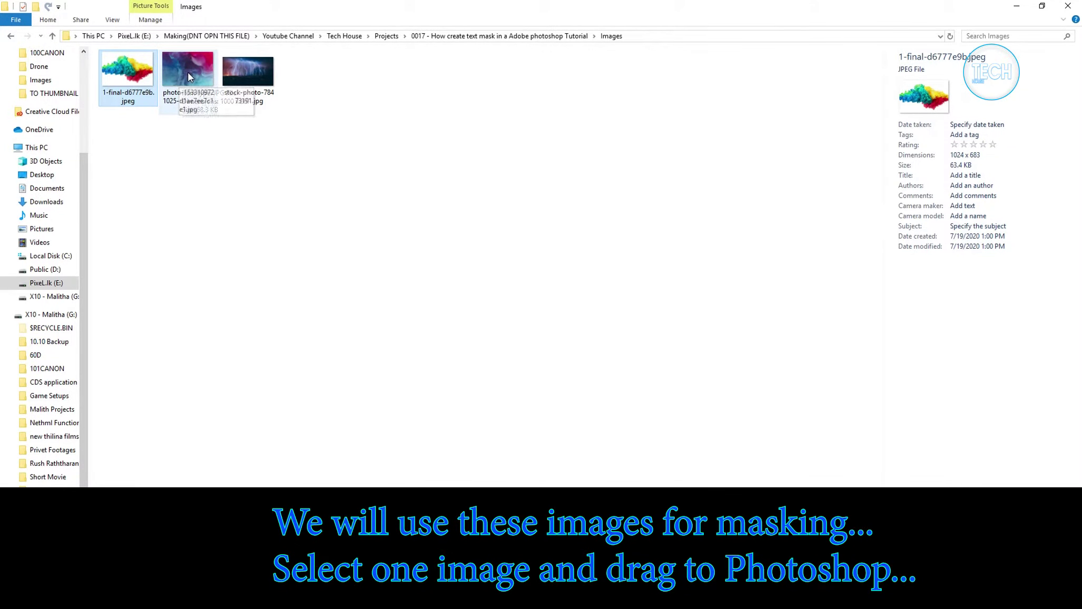
Drag the pink-and-blue smoke photo (photo-1533…) from the Images folder onto the canvas.
drag(188, 76, 603, 474)
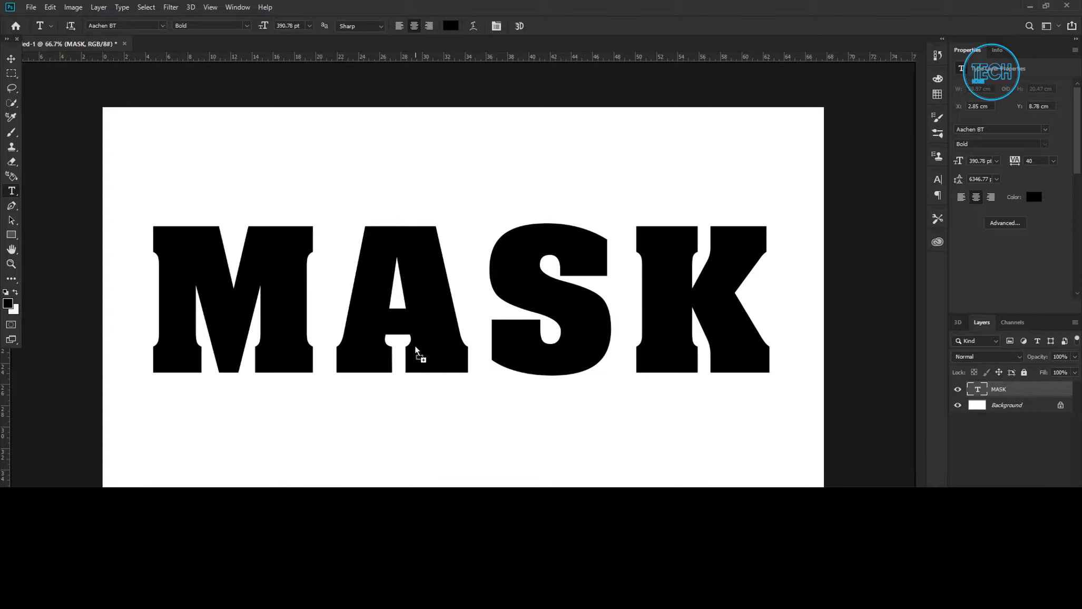
drag(430, 385, 416, 349)
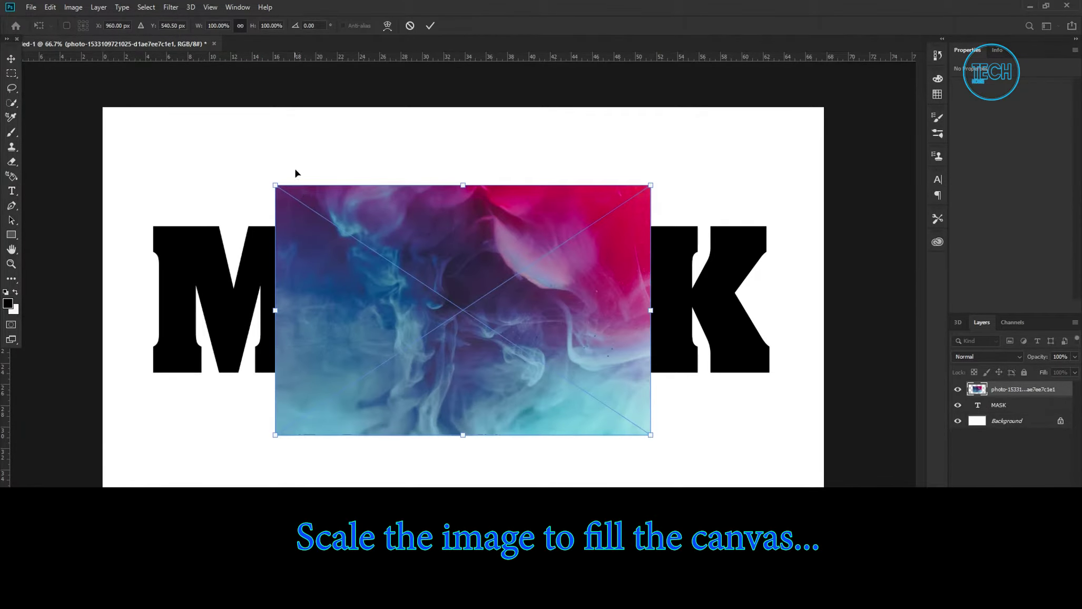
Scale and shift the placed smoke photo until it covers the entire canvas.
drag(274, 184, 75, 101)
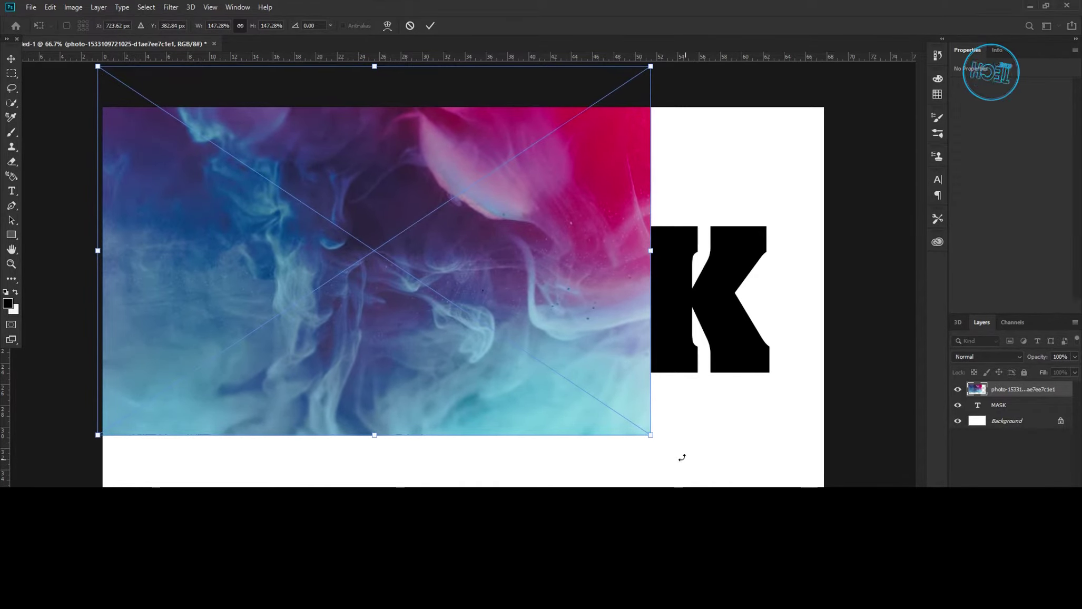
drag(651, 433, 831, 558)
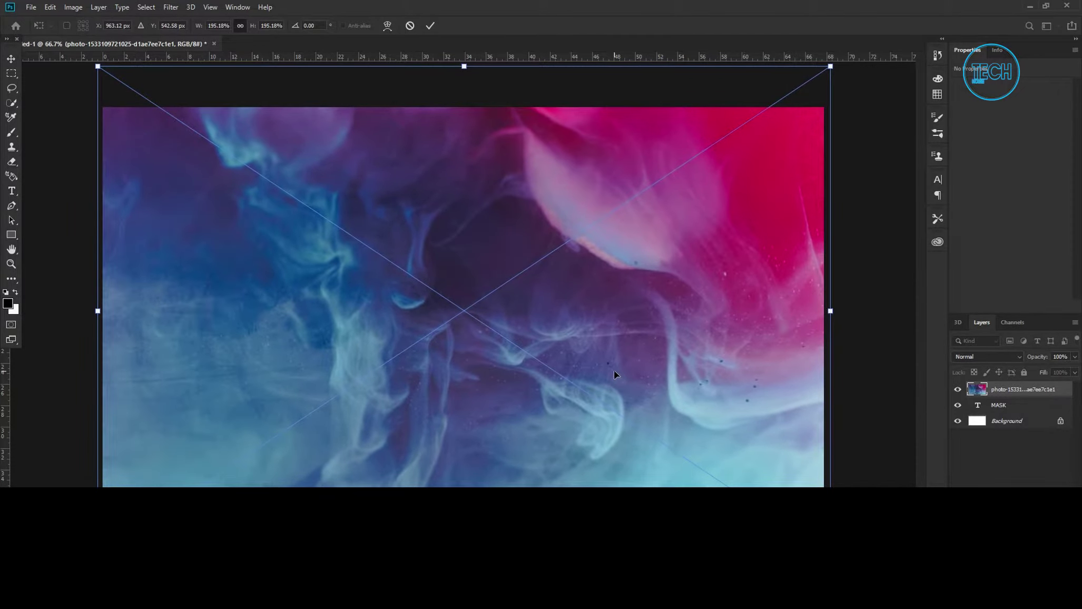
drag(614, 371, 602, 410)
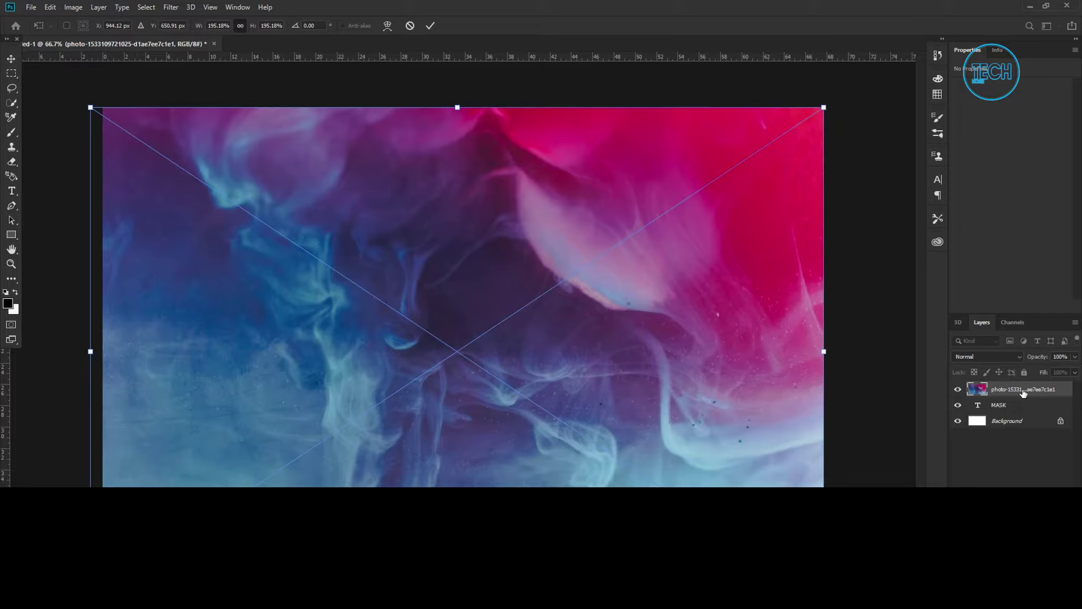
Commit the smoke photo, clip it to the MASK text, and place the lightning photo above.
key(t)
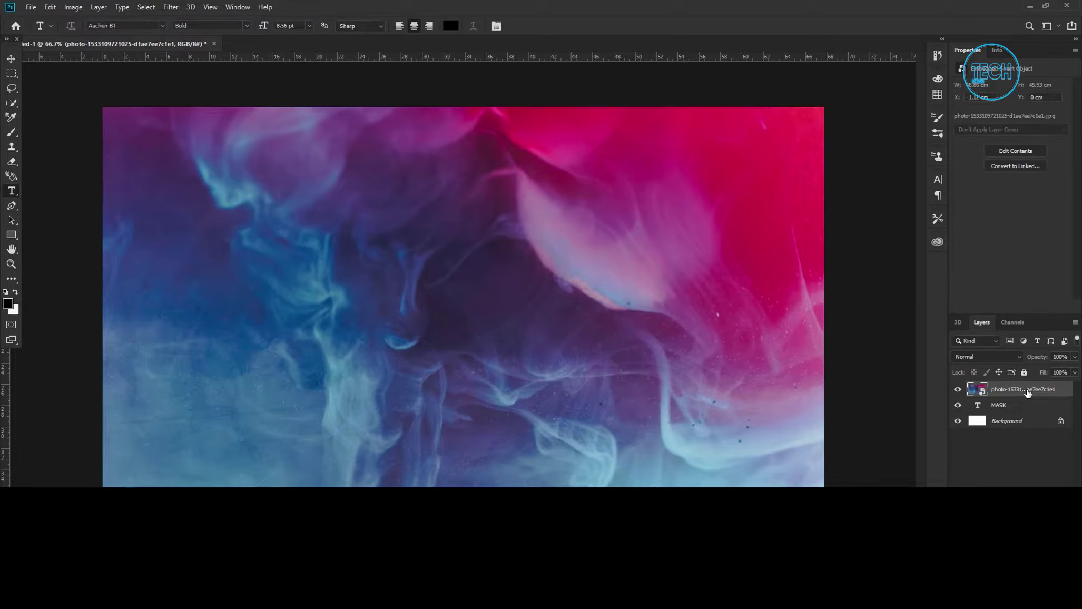
right_click(1027, 392)
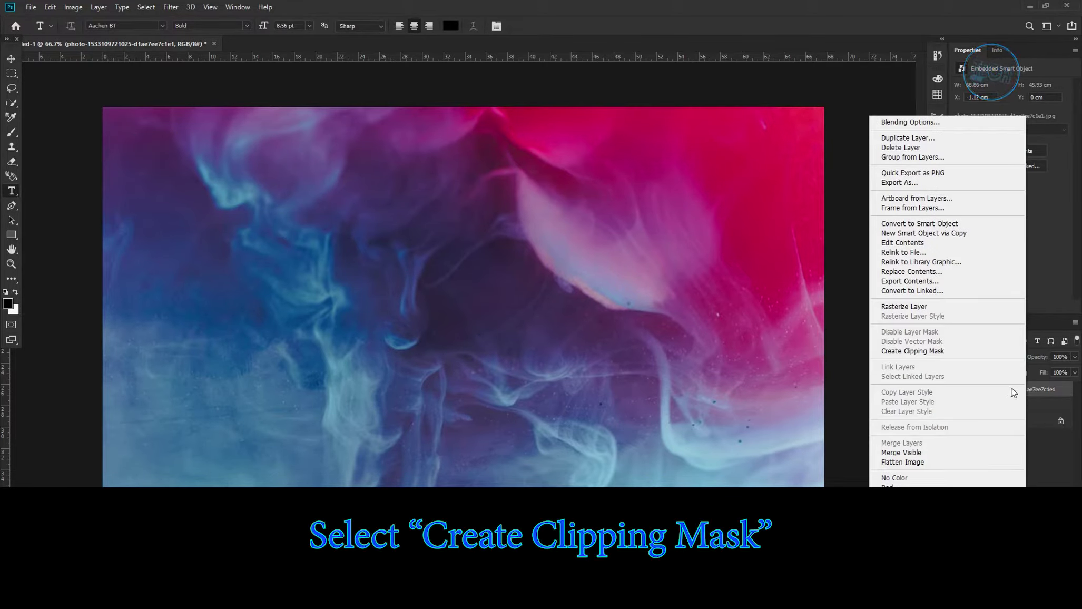
click(959, 350)
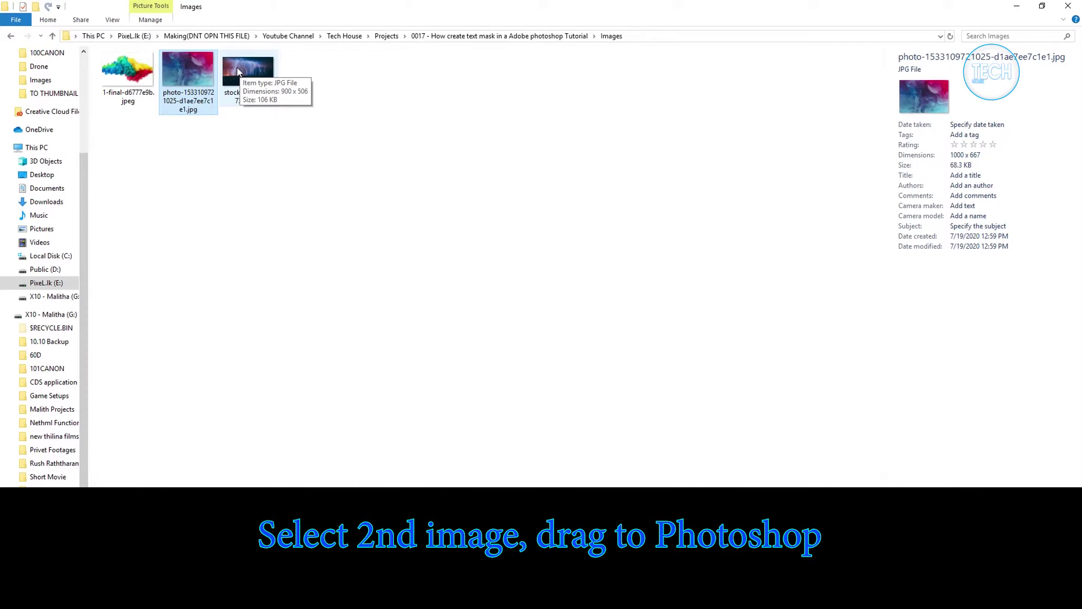
drag(237, 71, 411, 352)
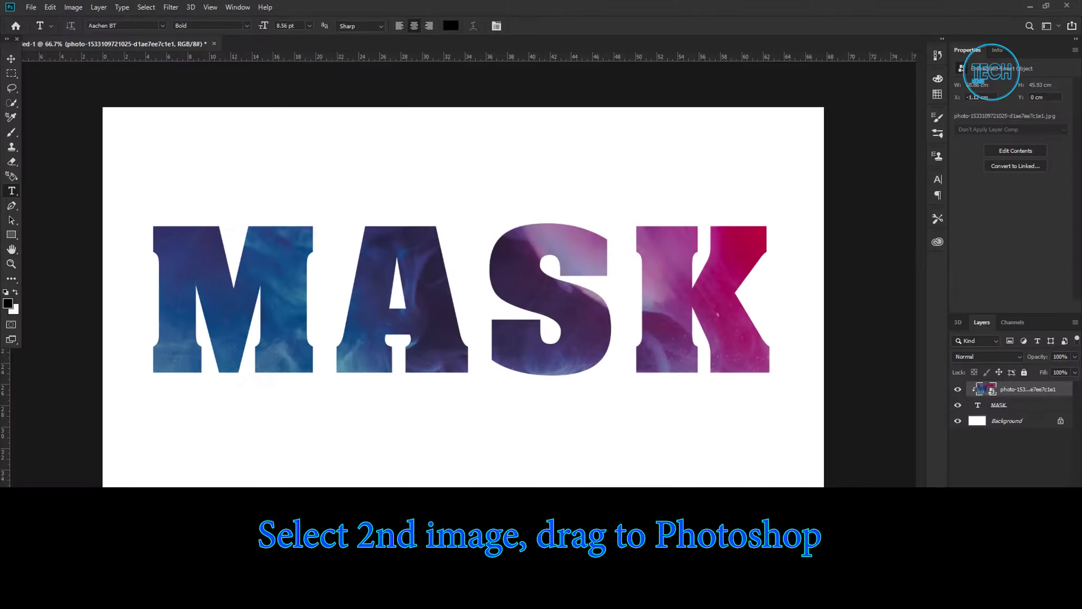
drag(514, 348, 462, 310)
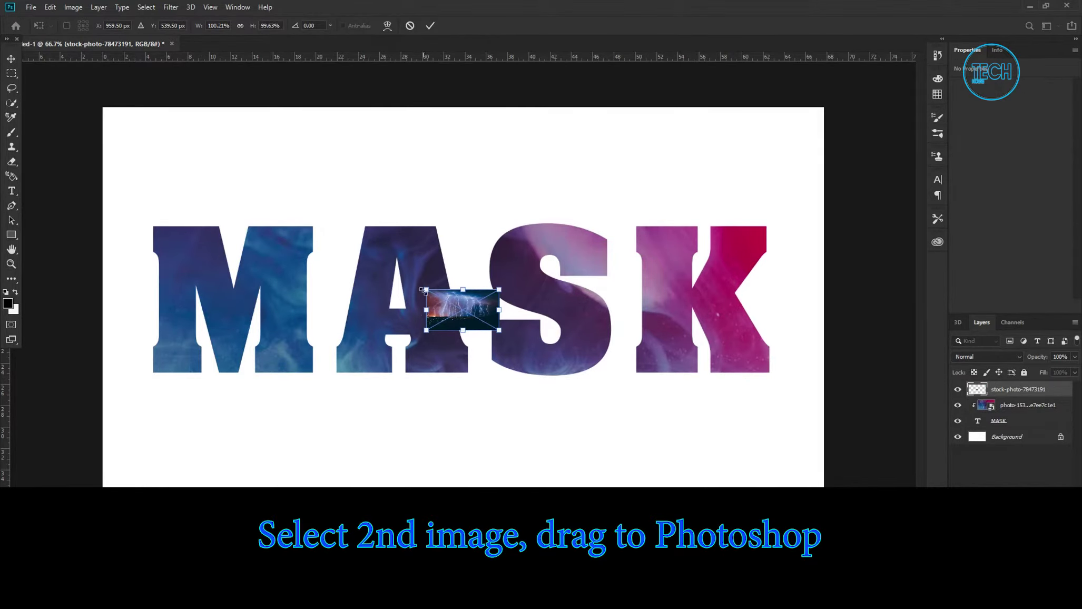
Scale and nudge the lightning photo to cover the whole canvas, then commit it.
drag(426, 289, 93, 103)
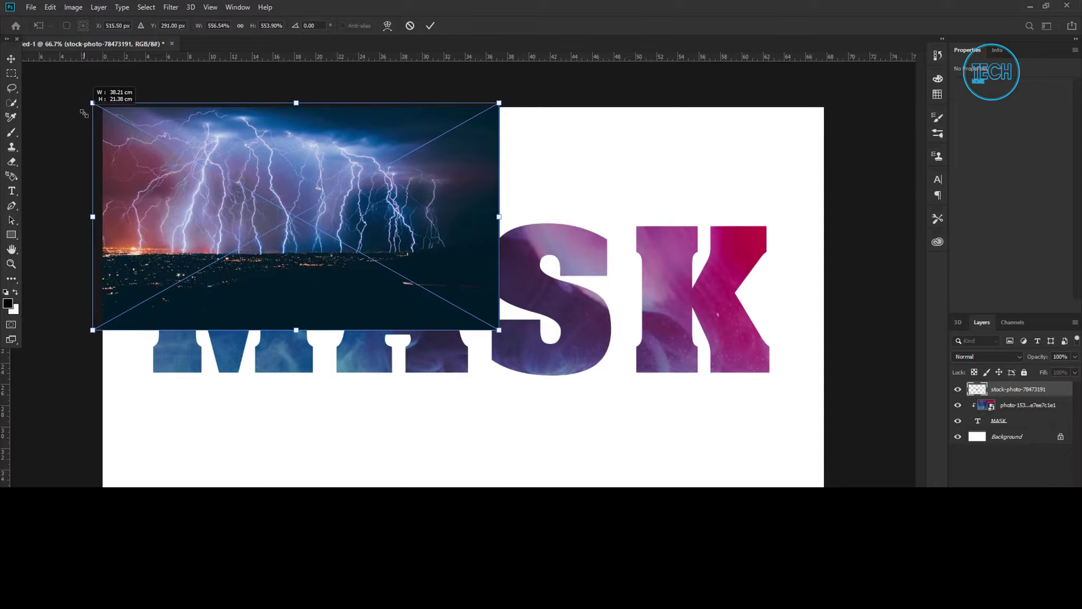
drag(496, 329, 944, 579)
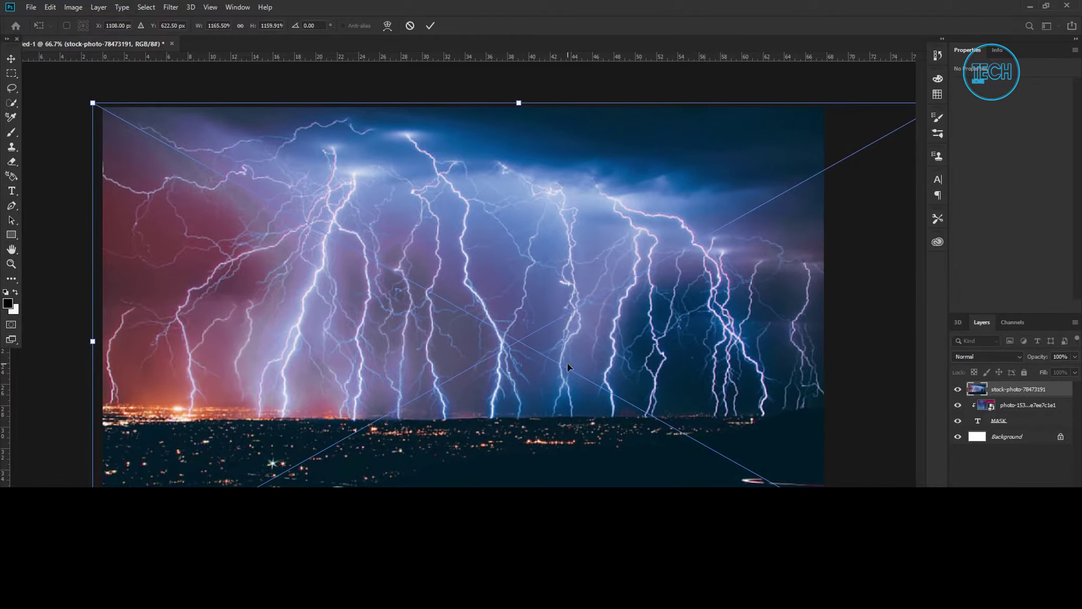
drag(534, 372, 523, 379)
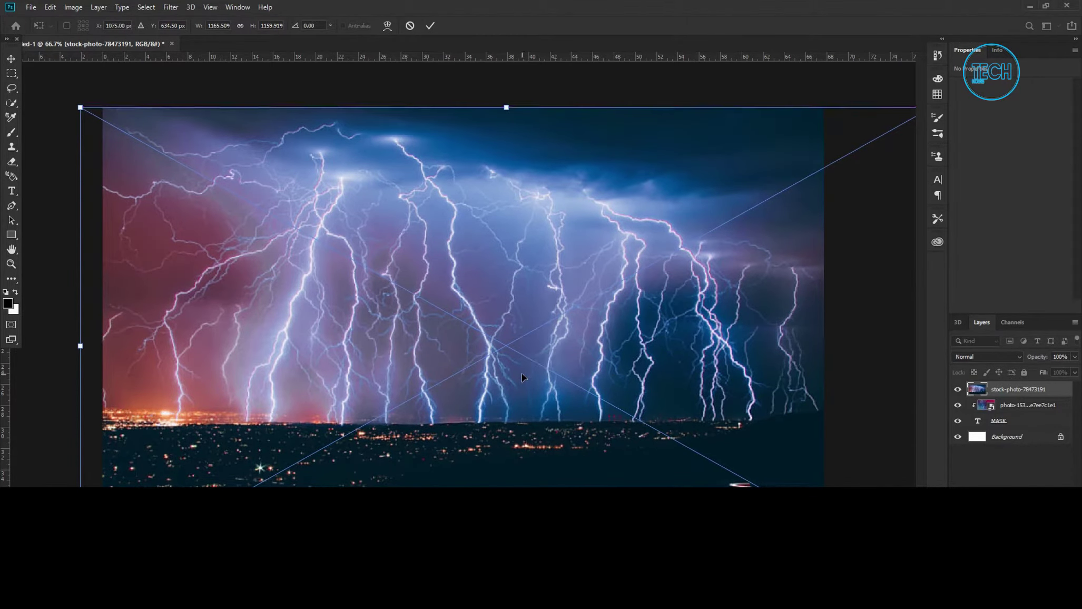
key(Return)
key(t)
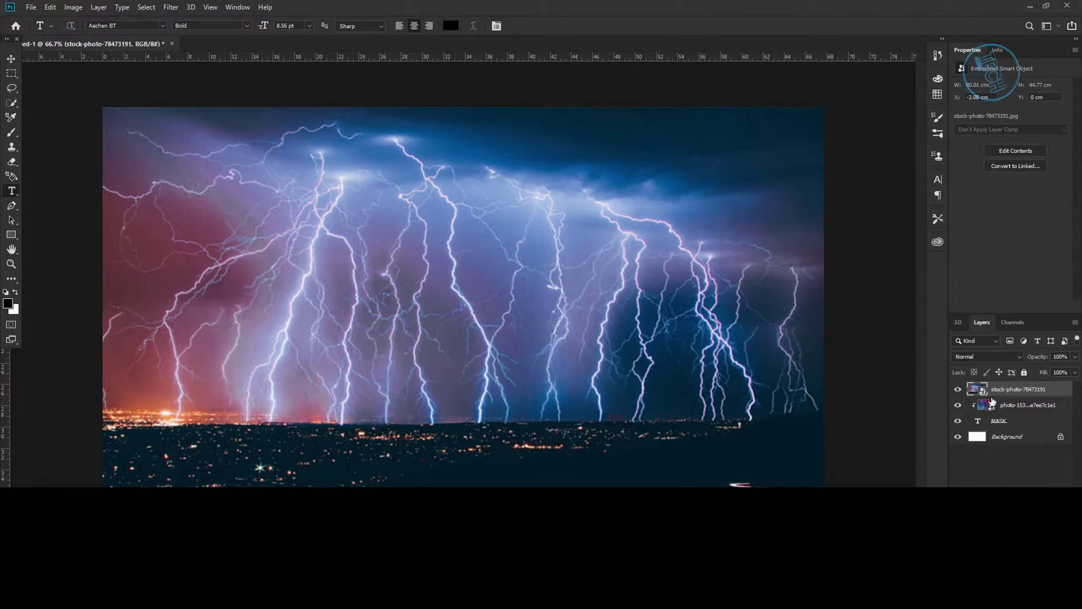
Clip the lightning layer to the MASK text with 80% opacity and Color Dodge blending.
right_click(1040, 392)
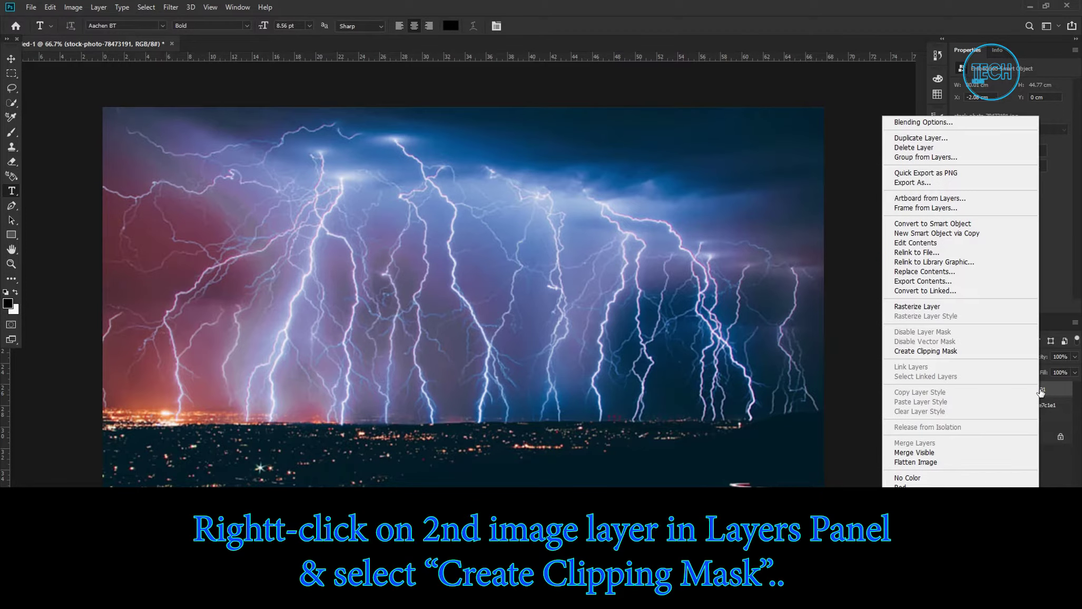
click(954, 351)
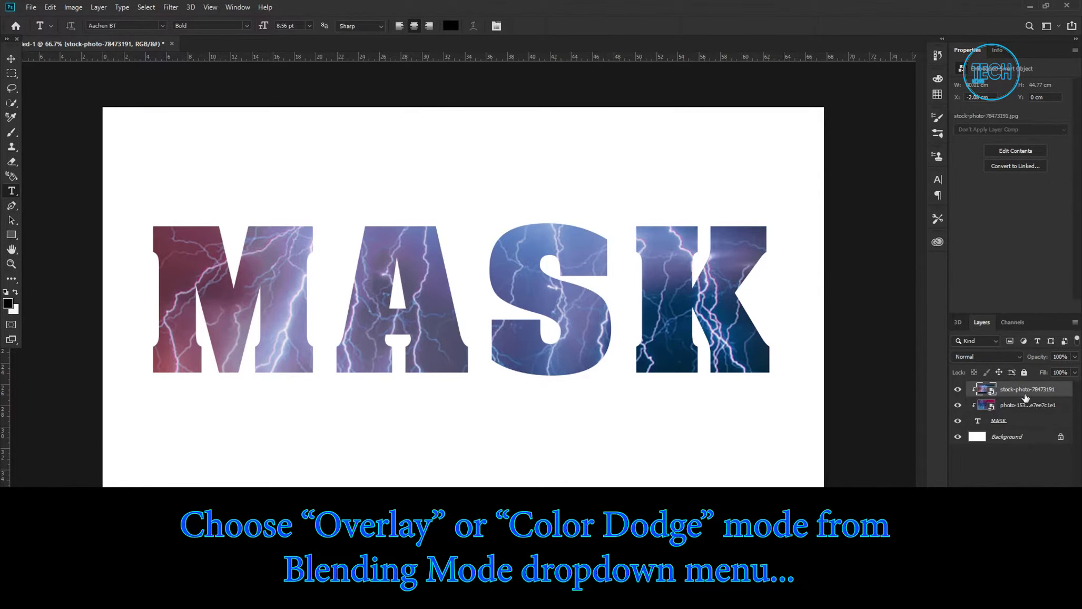
drag(1043, 360, 1033, 360)
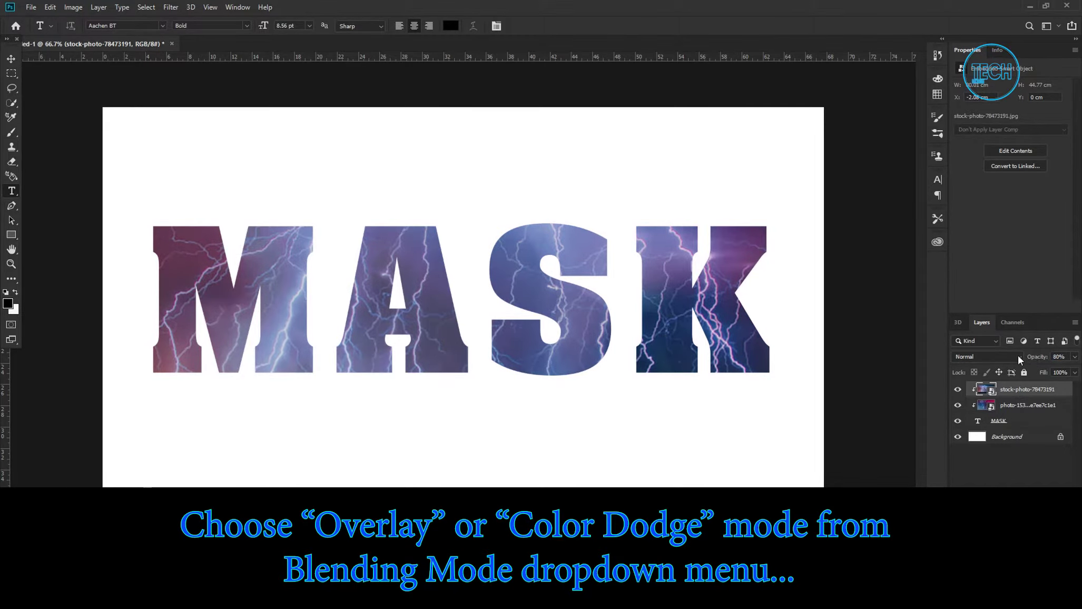
click(1018, 355)
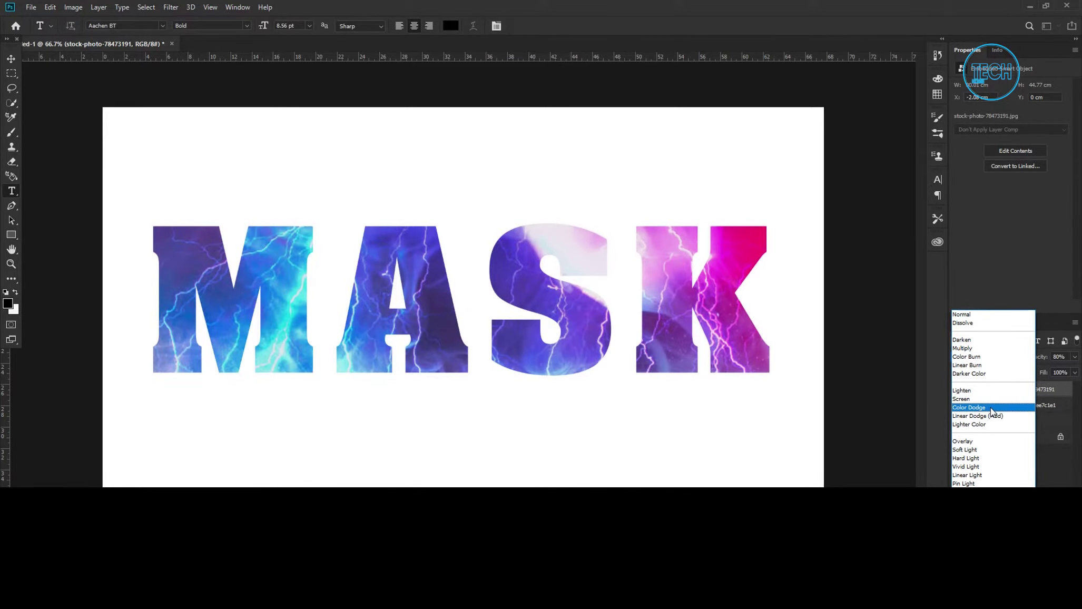
click(990, 408)
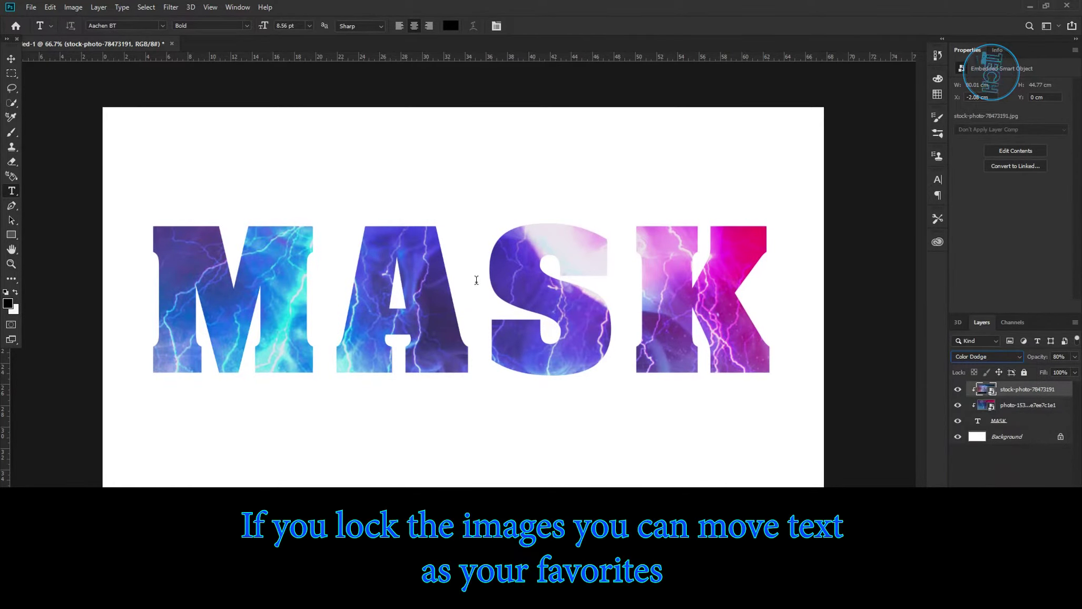
Lock both the lightning and smoke photo layers.
click(1024, 373)
click(1027, 405)
click(1024, 372)
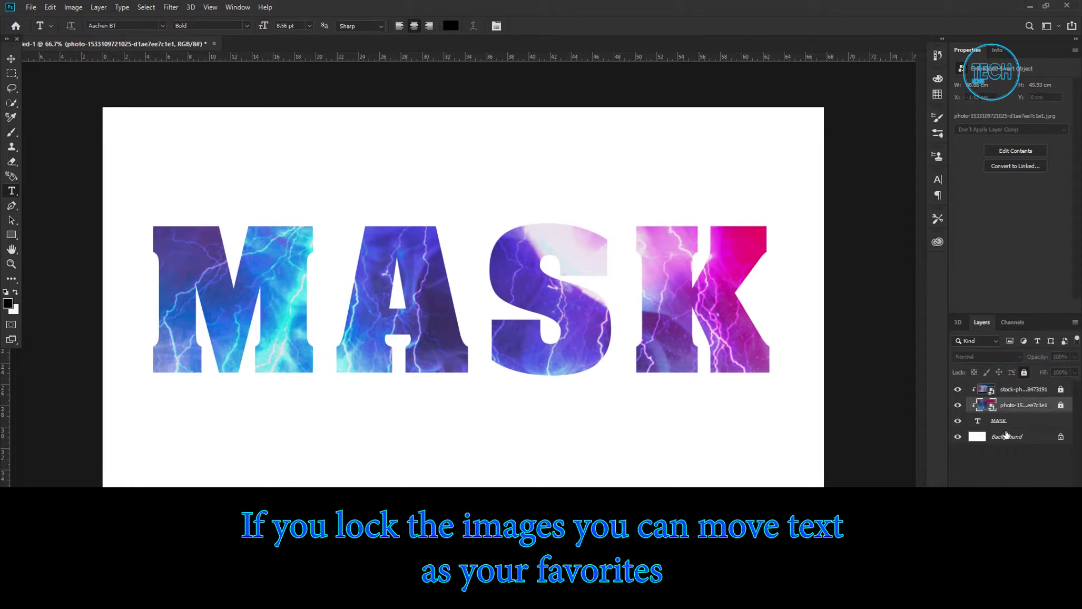
Move the MASK text down with the Move tool to reveal different photo areas.
click(998, 420)
key(v)
click(210, 7)
key(Escape)
mouse_move(428, 300)
mouse_down()
mouse_move(462, 409)
mouse_move(431, 272)
mouse_move(441, 320)
mouse_up()
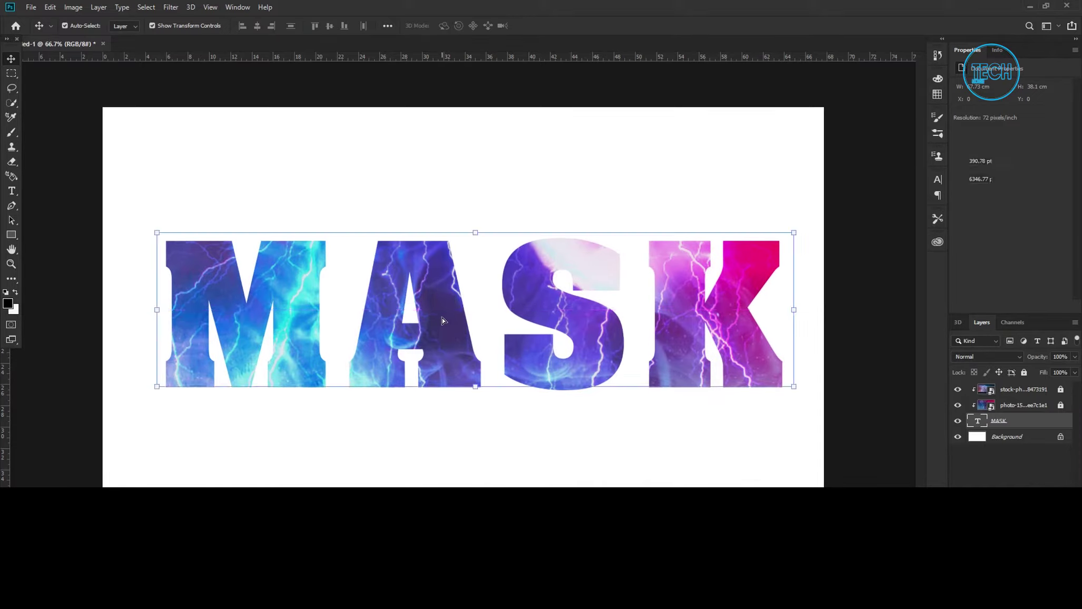
Select the Background layer and set the foreground colour to near-black (#141414).
click(1012, 389)
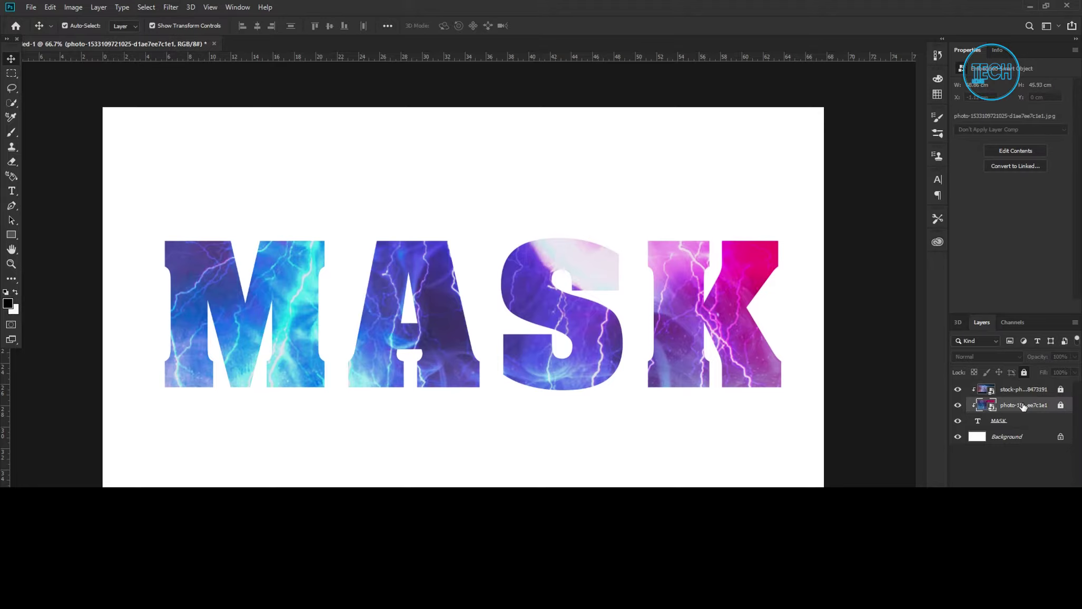
click(1012, 420)
right_click(1006, 422)
key(Escape)
click(979, 440)
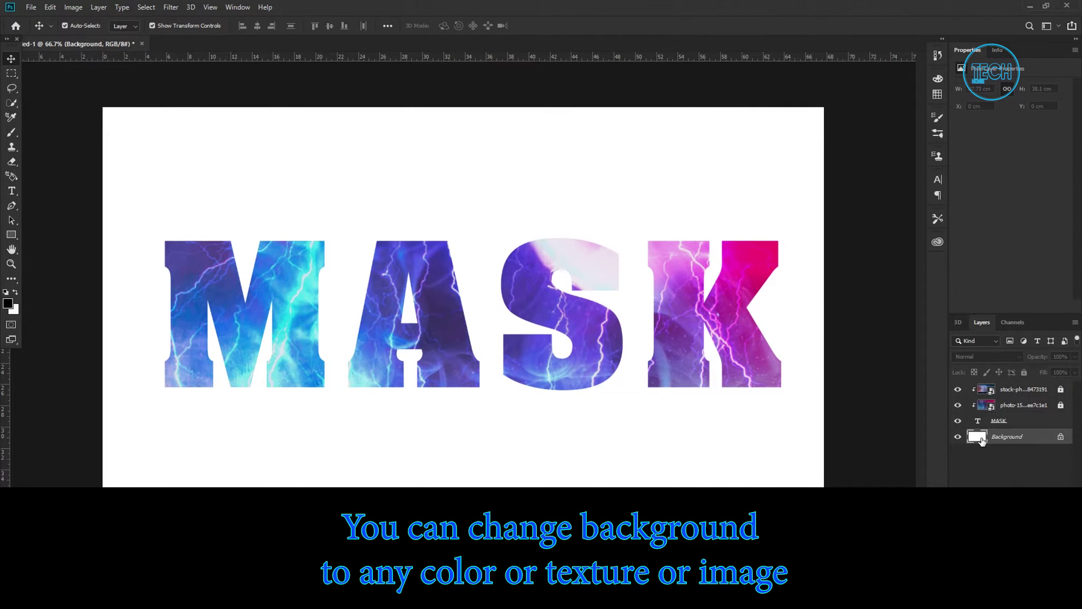
click(10, 304)
drag(804, 337, 779, 341)
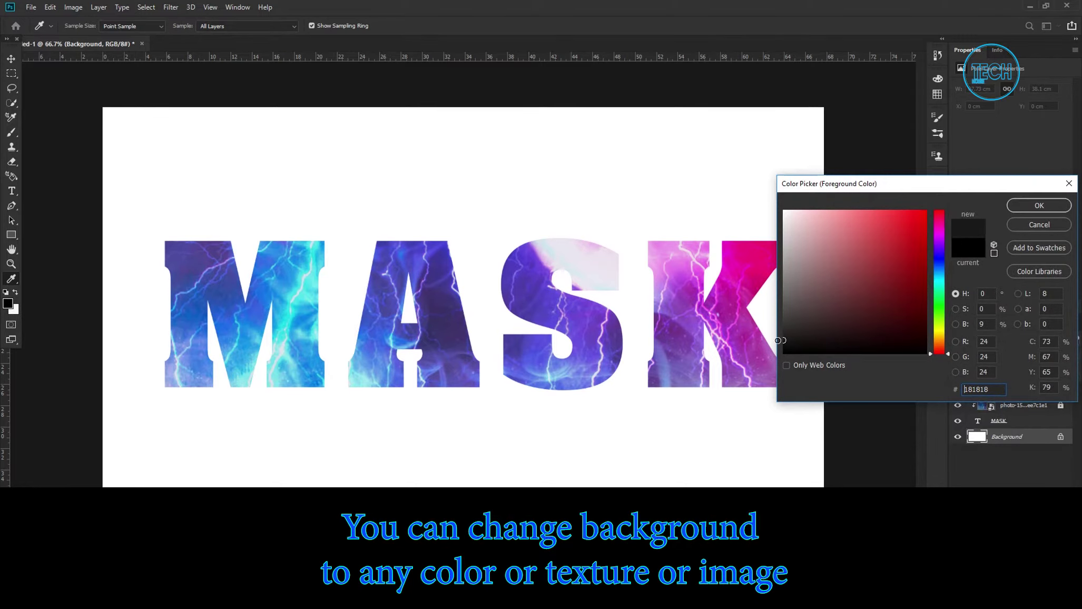
click(1024, 210)
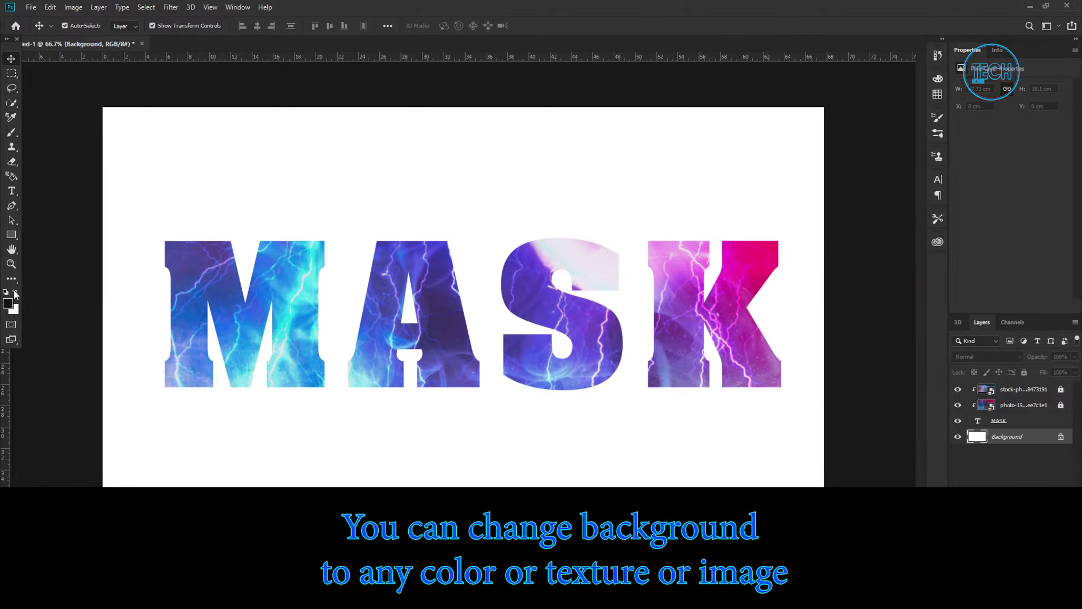
Fill the white background with the near-black colour using the Paint Bucket.
key(i)
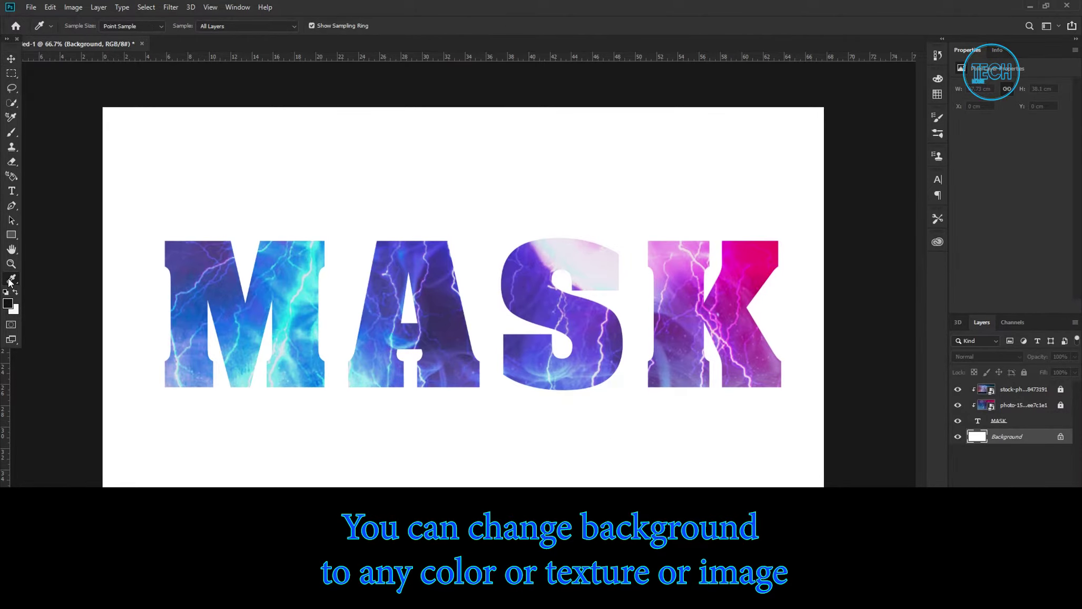
right_click(12, 282)
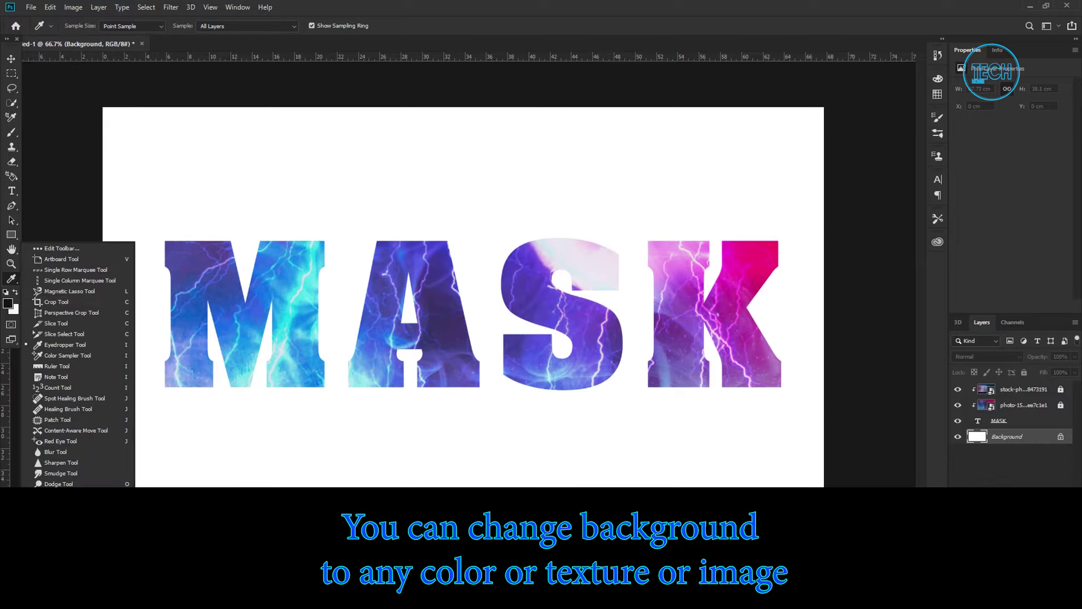
key(g)
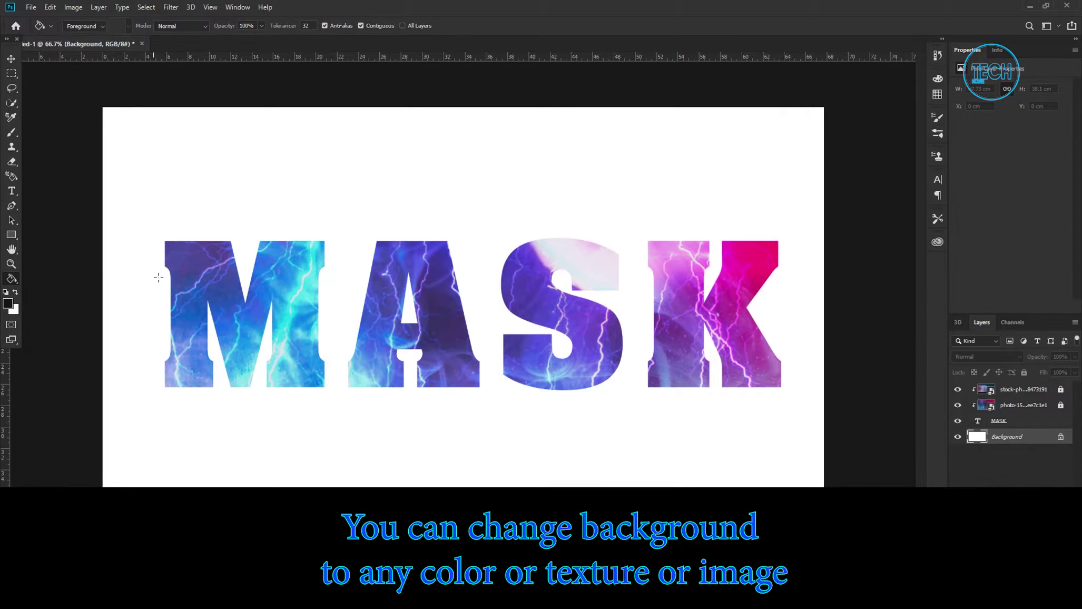
click(138, 283)
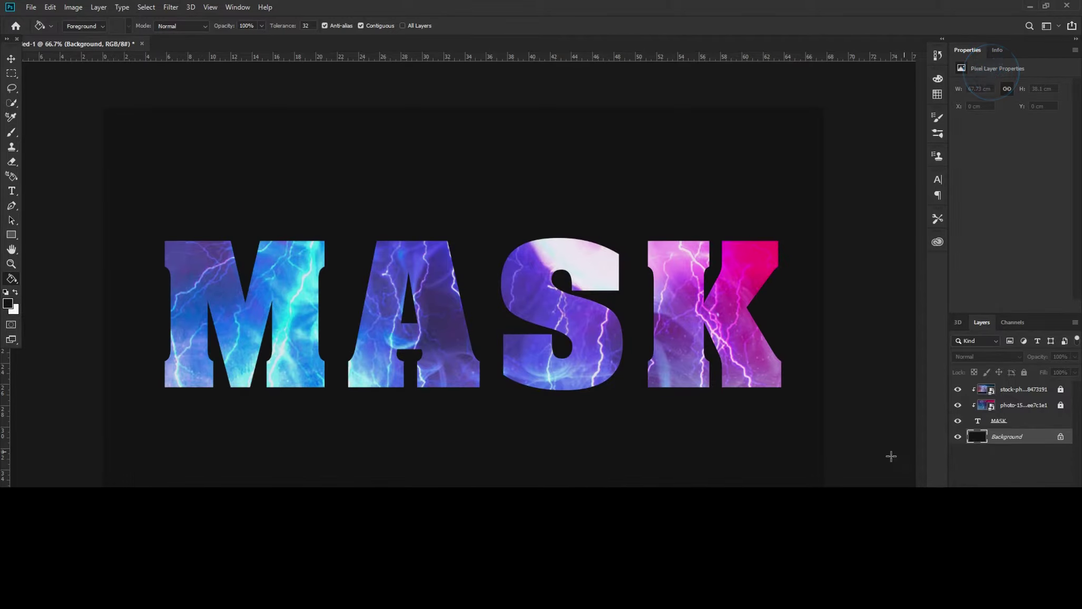
Open Blending Options for the MASK layer and enable Drop Shadow.
click(1012, 425)
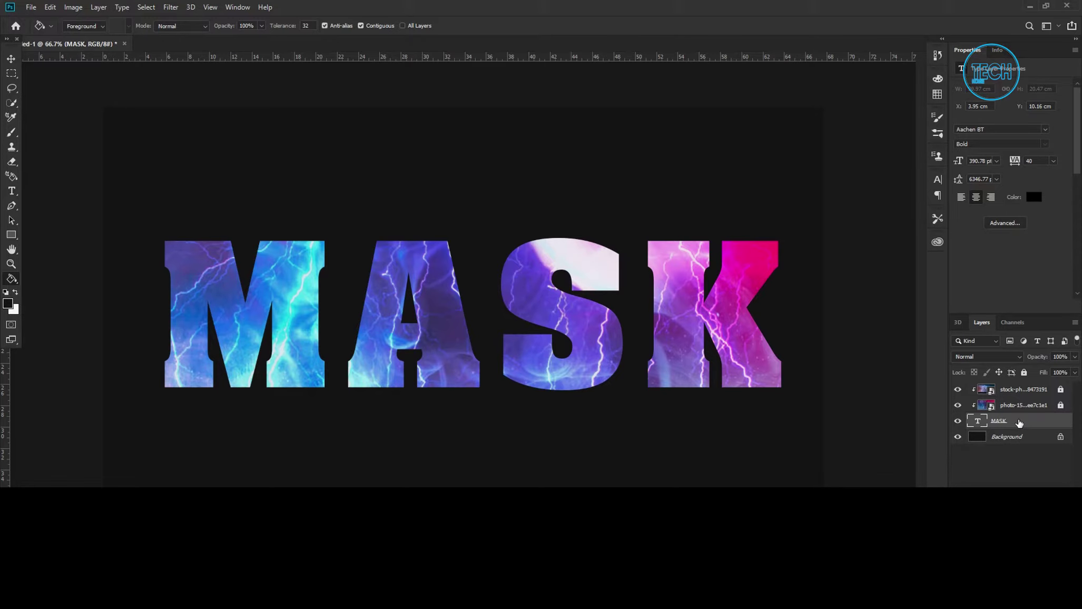
right_click(1019, 424)
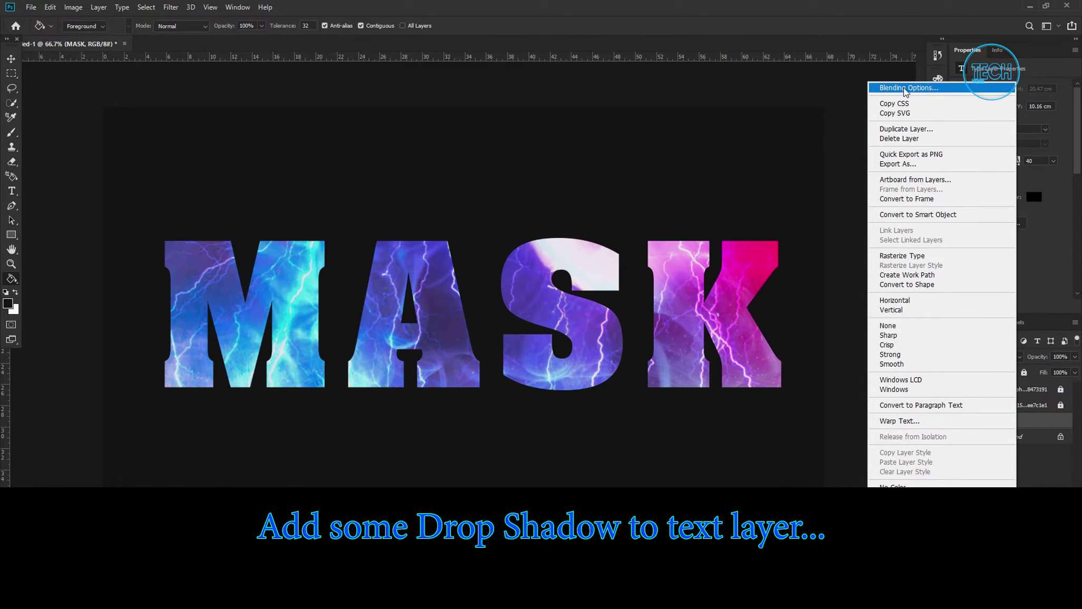
click(905, 89)
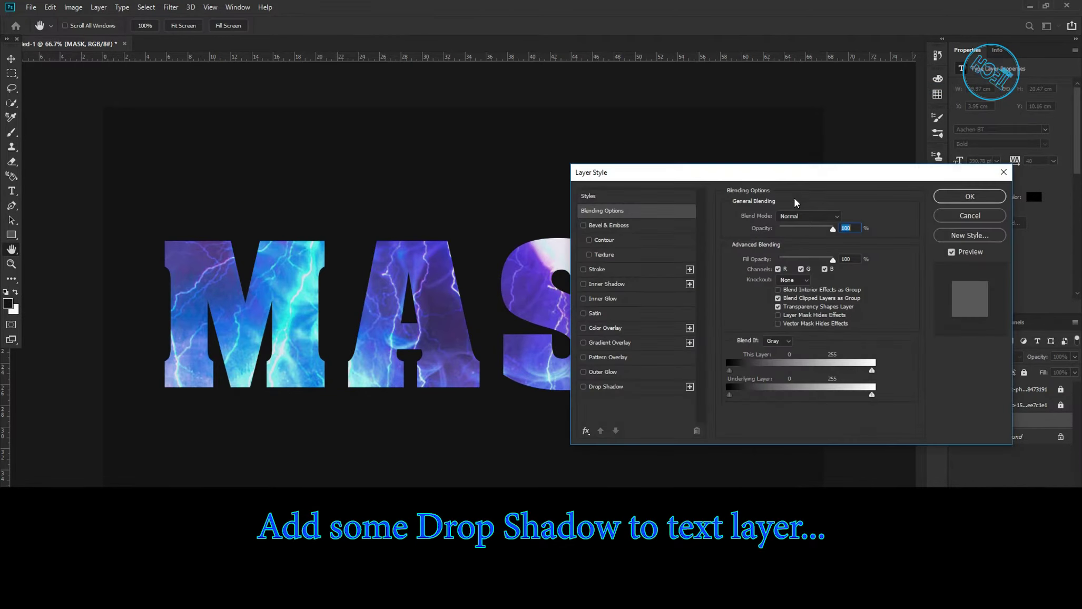
drag(649, 174, 686, 125)
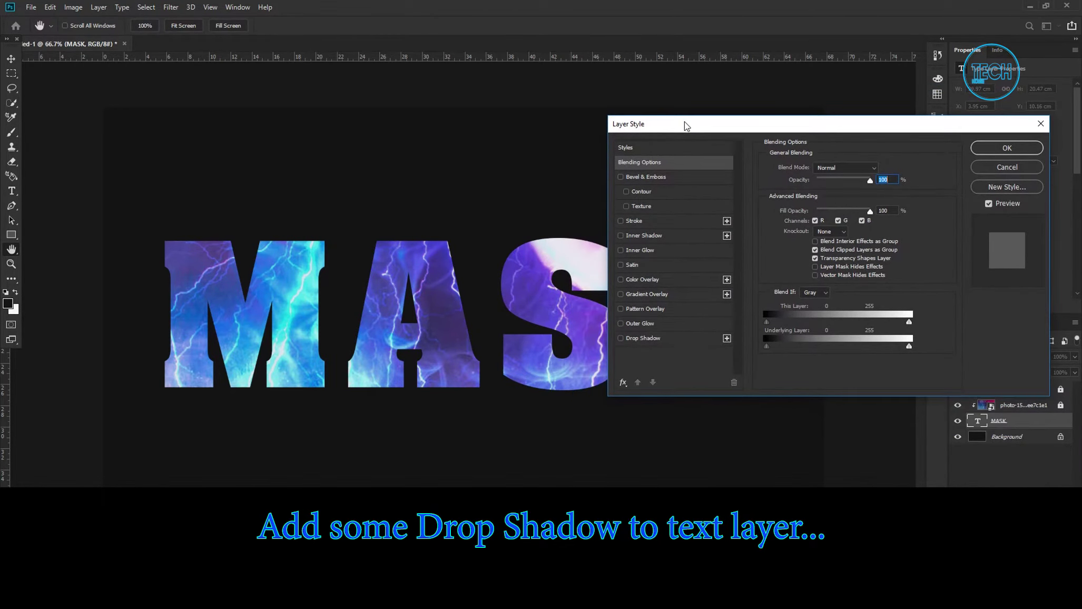
click(627, 338)
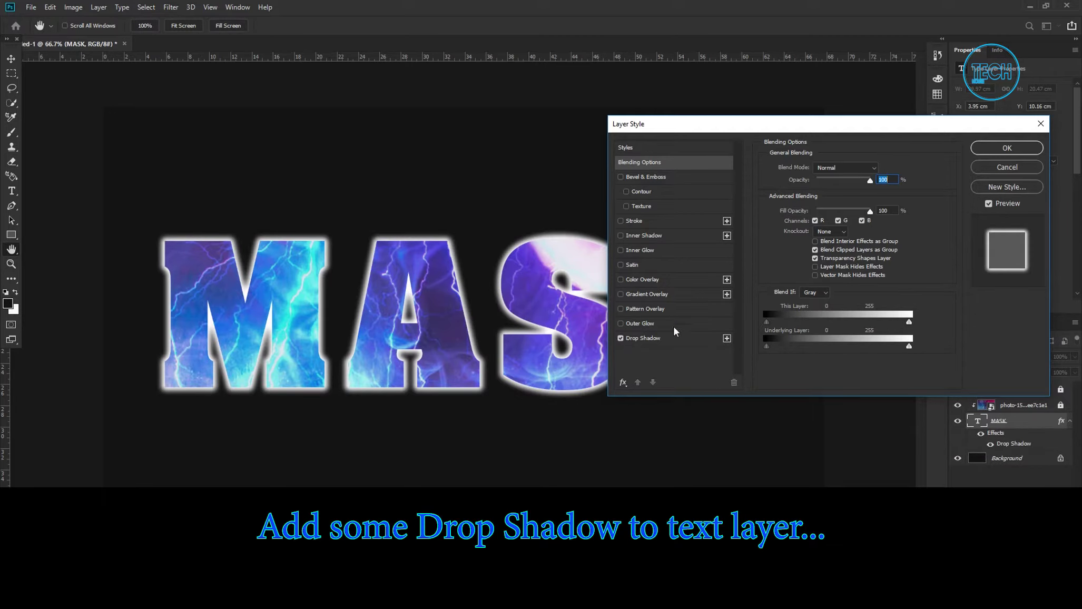
drag(771, 133, 816, 18)
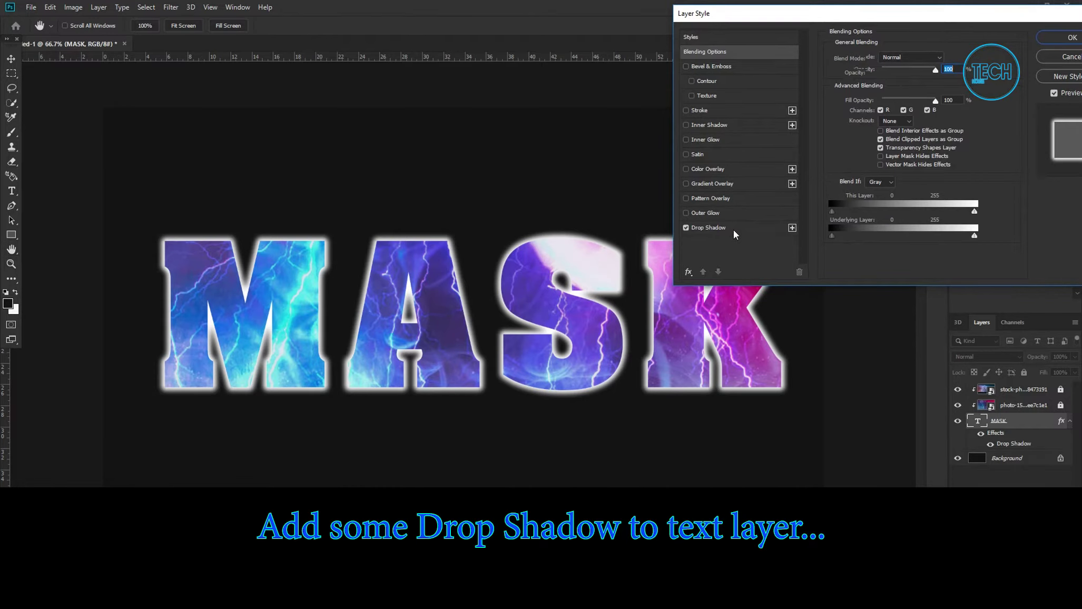
click(709, 228)
Set the white drop shadow to about 33% spread, 21 px size and 100% opacity.
drag(927, 75, 913, 75)
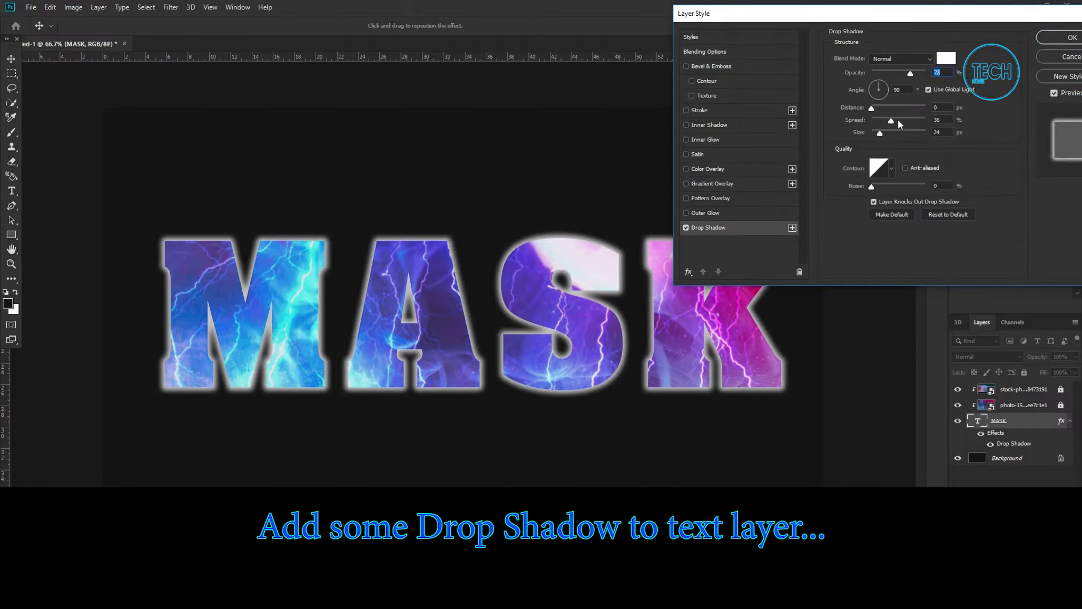
drag(891, 121, 880, 136)
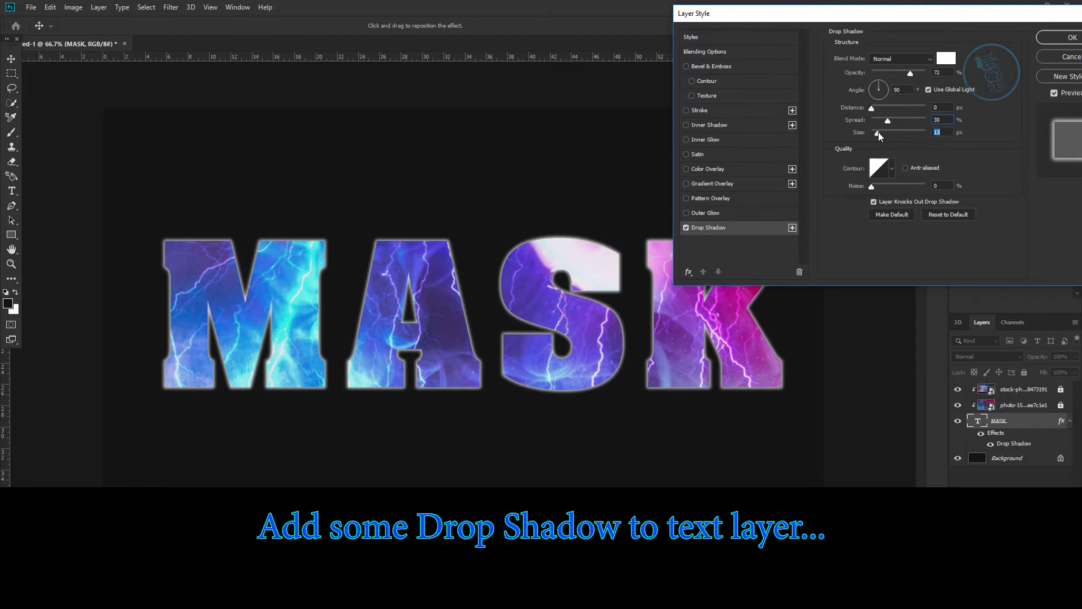
key(Down)
key(Down)
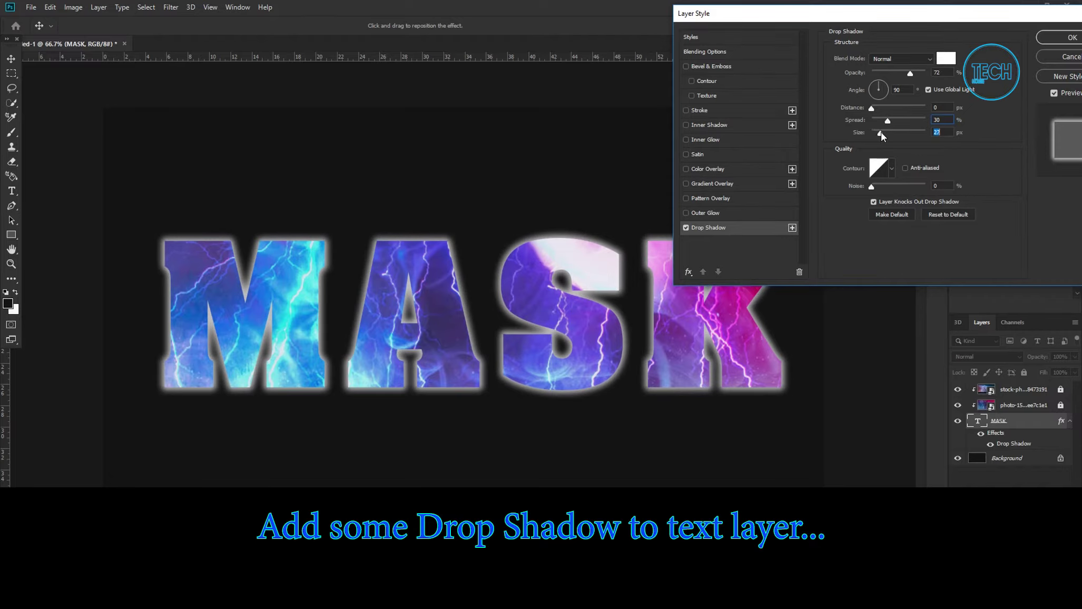
key(Down)
key(Down)
key(Down)
key(Down)
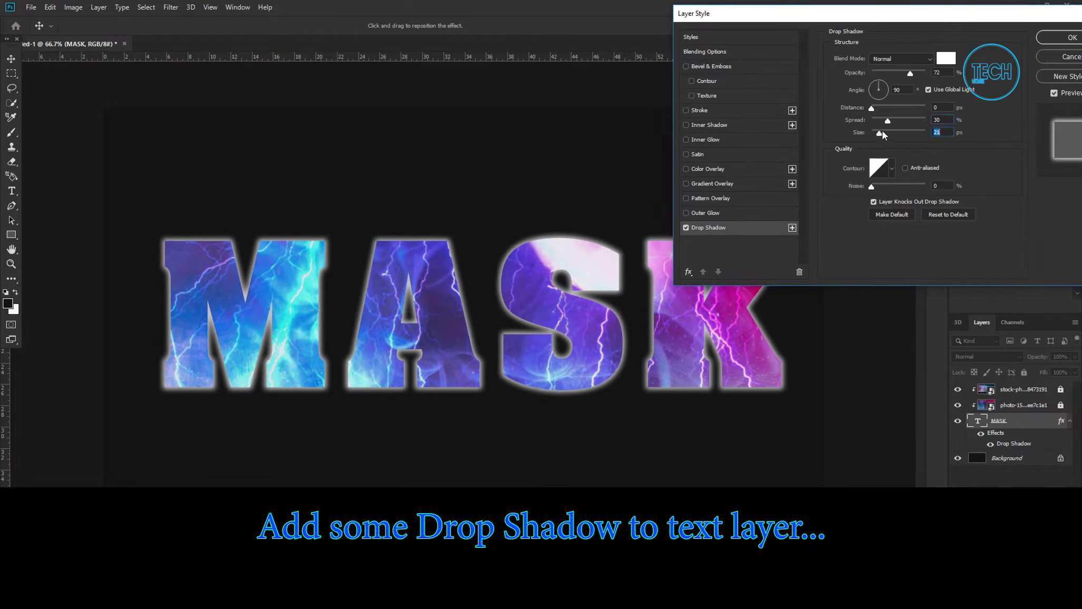
click(885, 121)
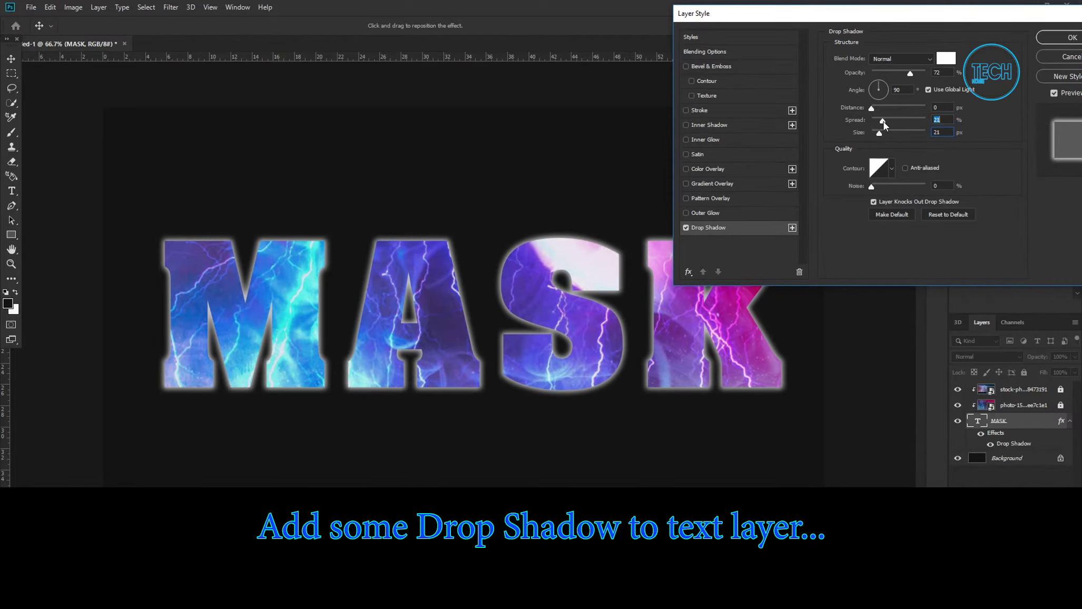
drag(886, 120, 891, 121)
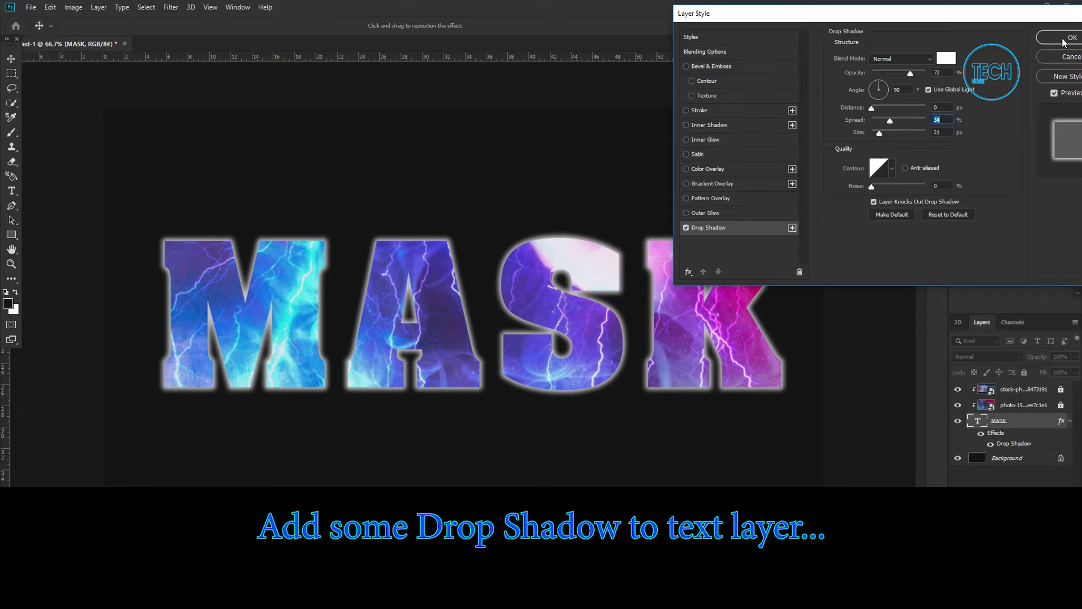
drag(914, 73, 930, 74)
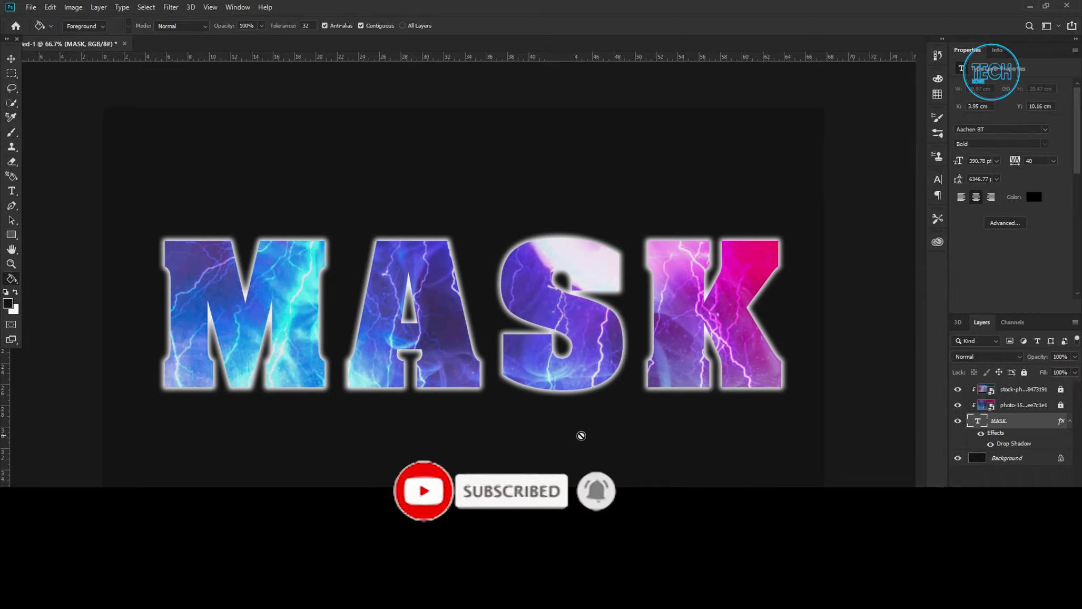
Fill the Background layer with a light grey foreground colour.
click(9, 305)
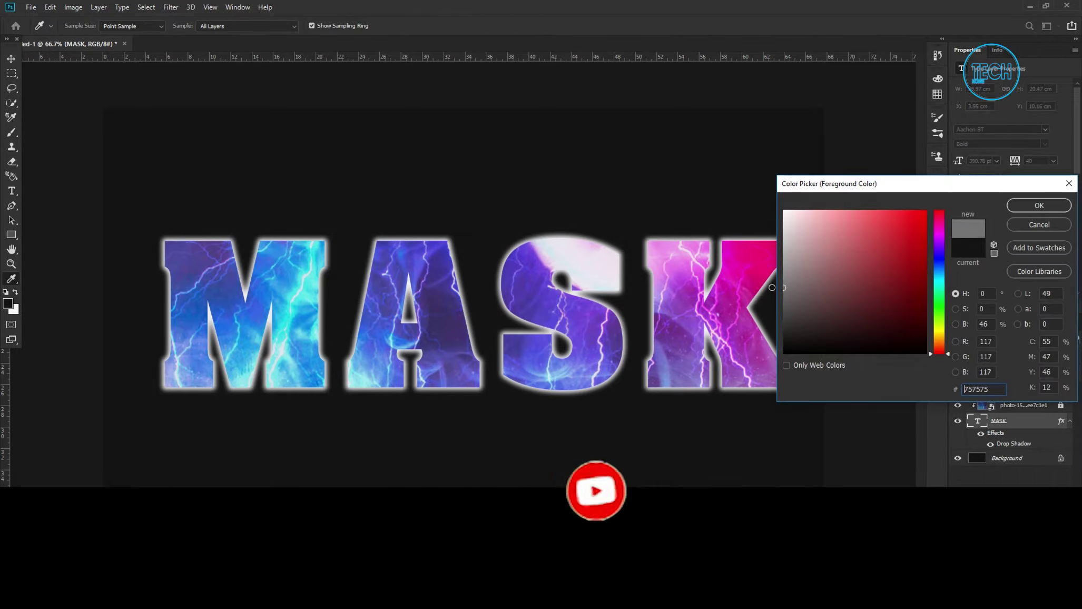
key(Return)
click(1006, 457)
click(585, 440)
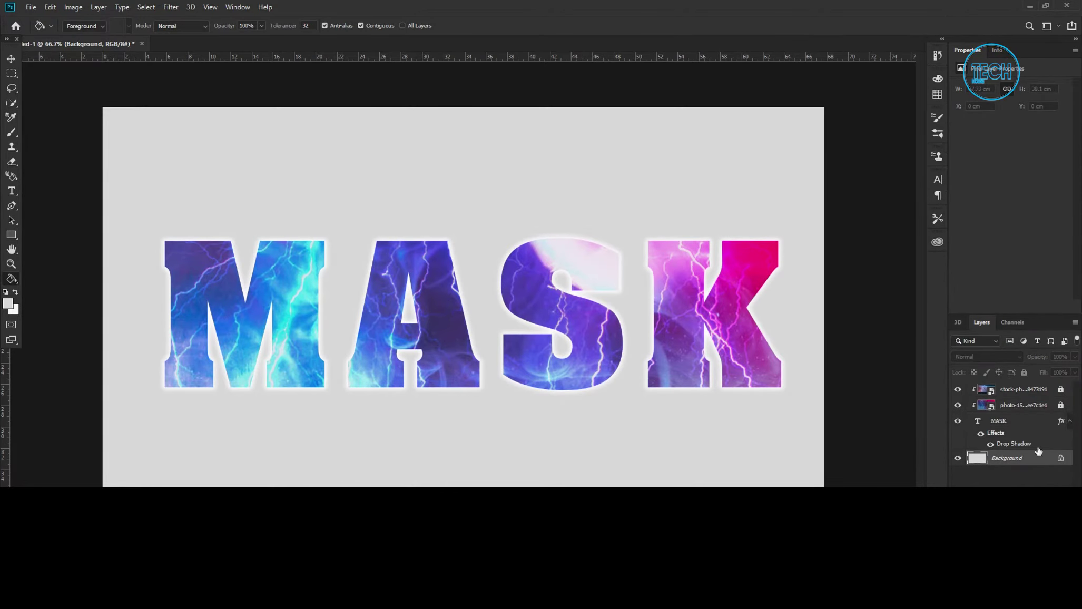
Unlock both stock photo layers above the text.
click(1042, 389)
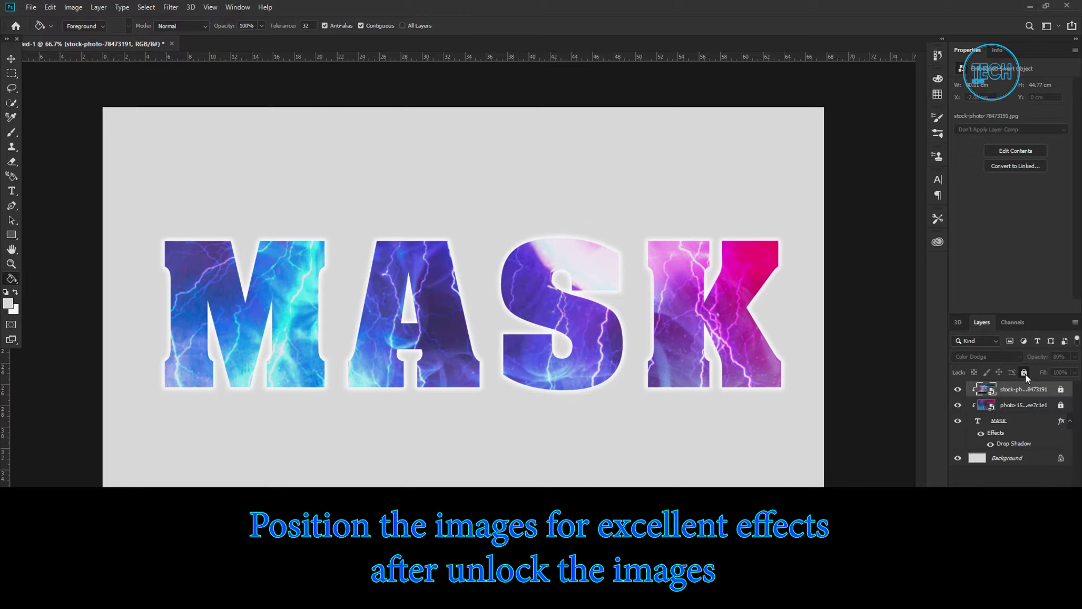
click(1025, 373)
click(1029, 405)
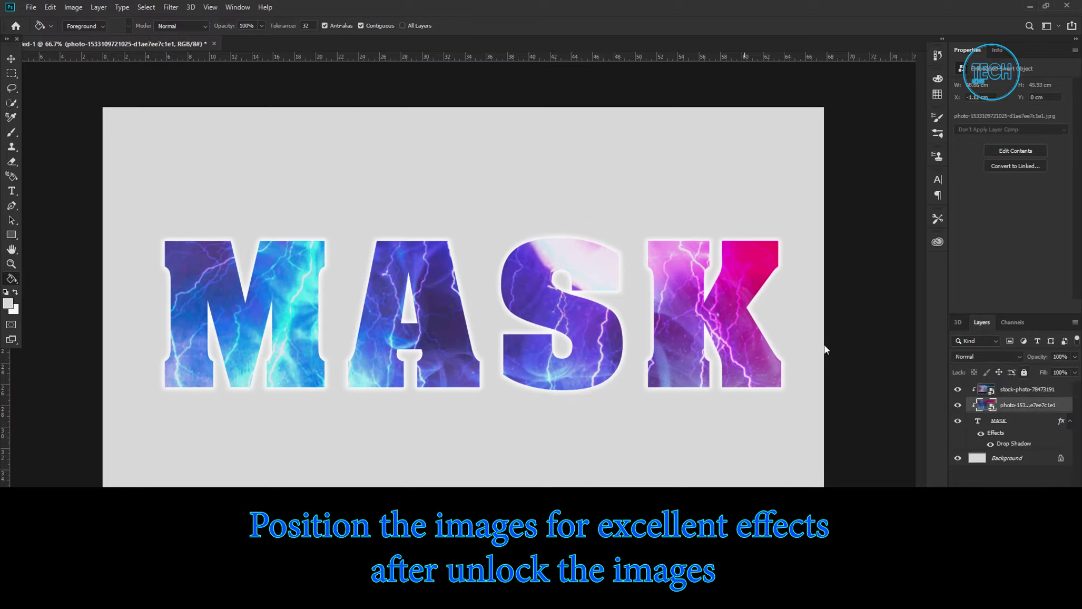
click(1009, 389)
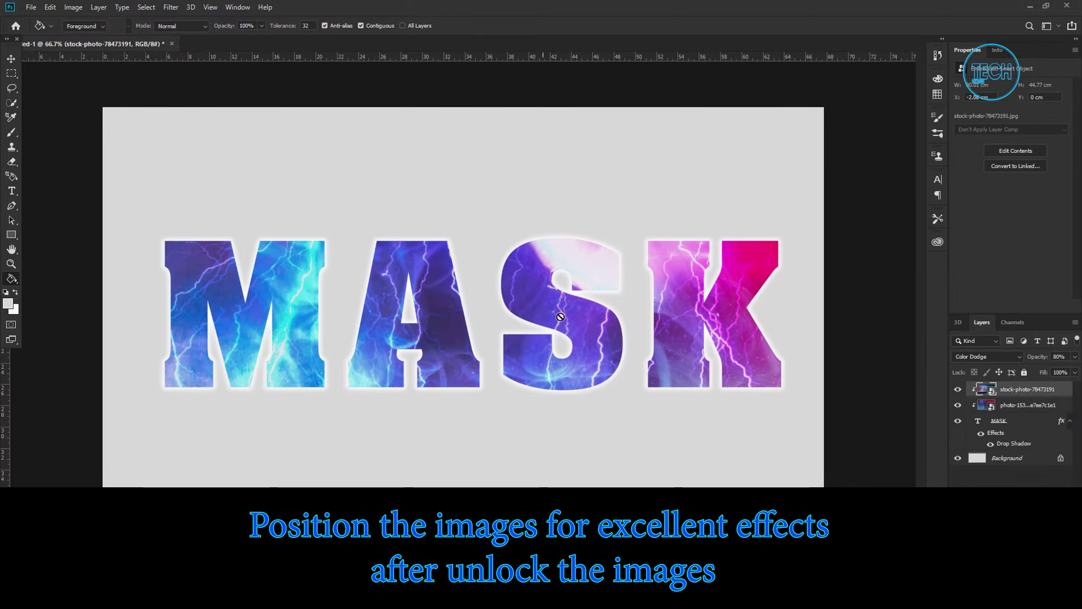
Reposition the photos inside the letters and lower one photo's opacity to 91%.
key(v)
drag(589, 304, 553, 245)
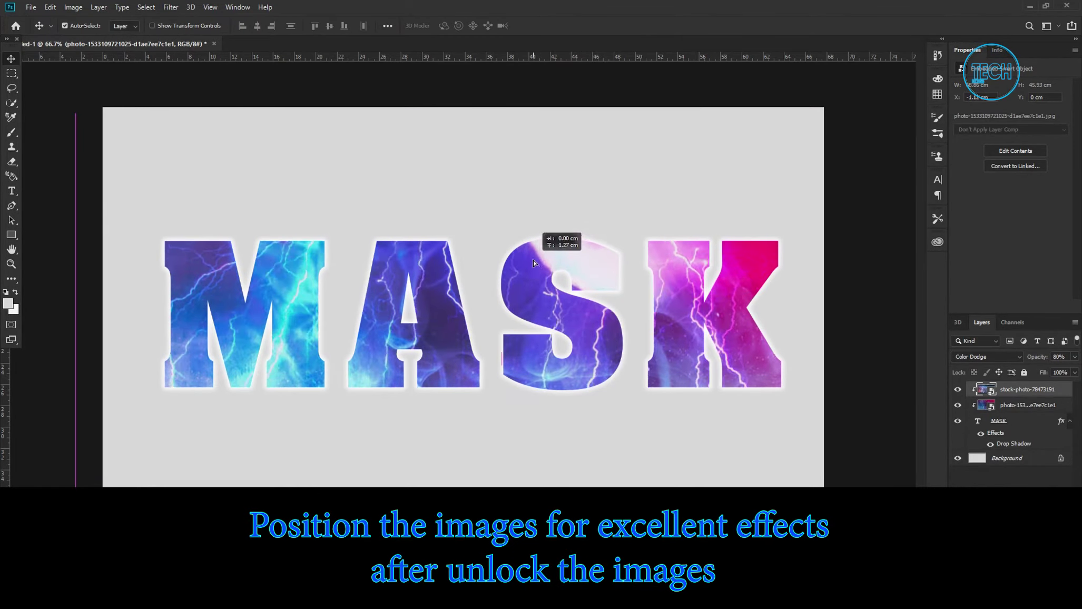
drag(574, 233, 586, 224)
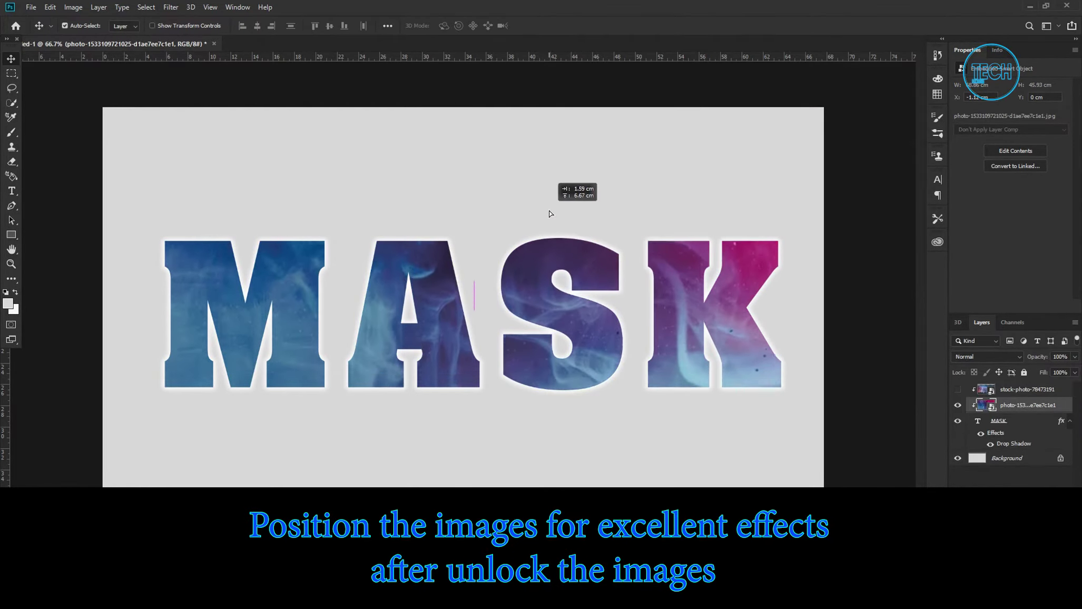
mouse_move(527, 266)
mouse_down()
mouse_move(560, 290)
mouse_move(560, 275)
mouse_up()
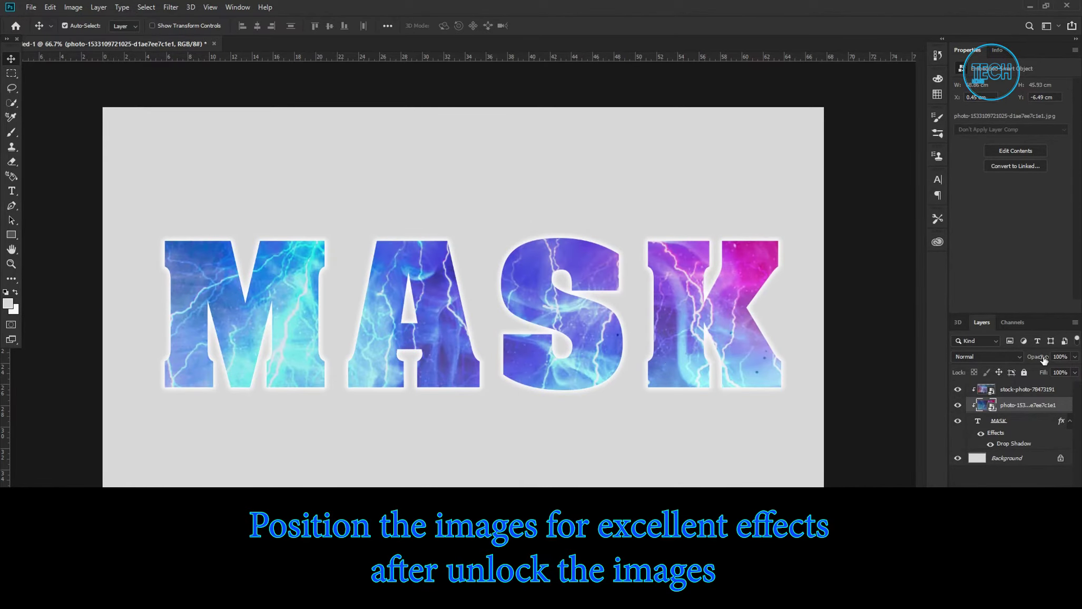
drag(1044, 361, 1039, 360)
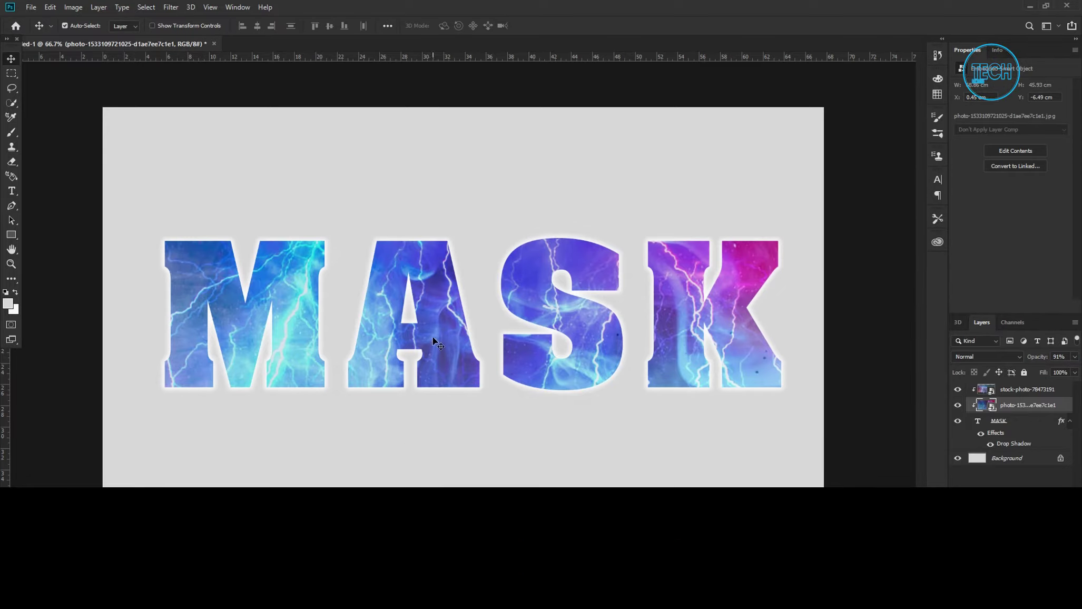
Refill the Background with a lighter grey using the Paint Bucket.
click(977, 462)
click(8, 304)
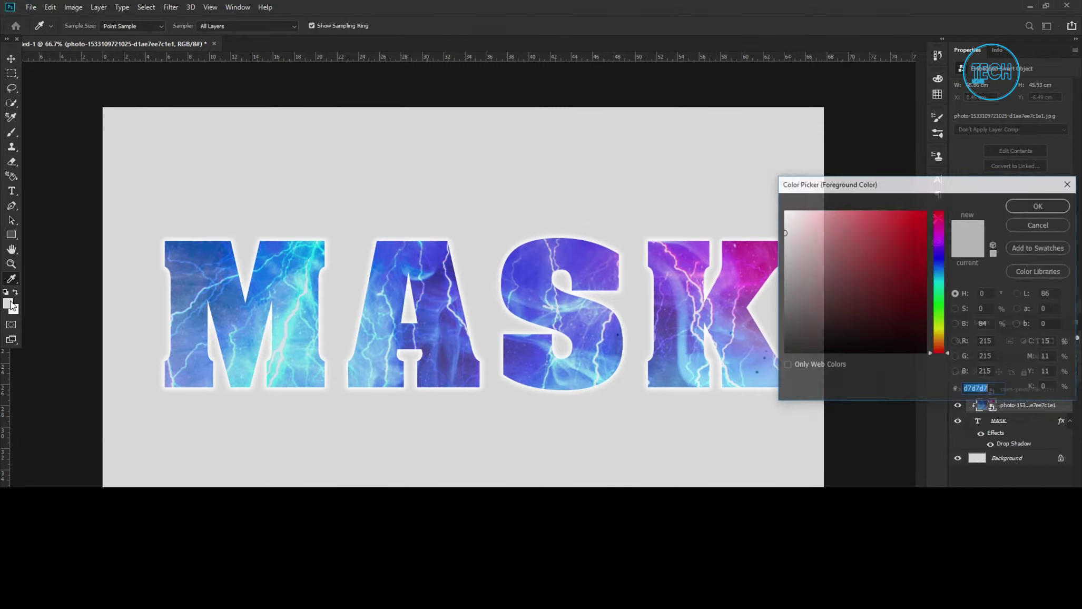
click(1039, 204)
key(g)
click(460, 151)
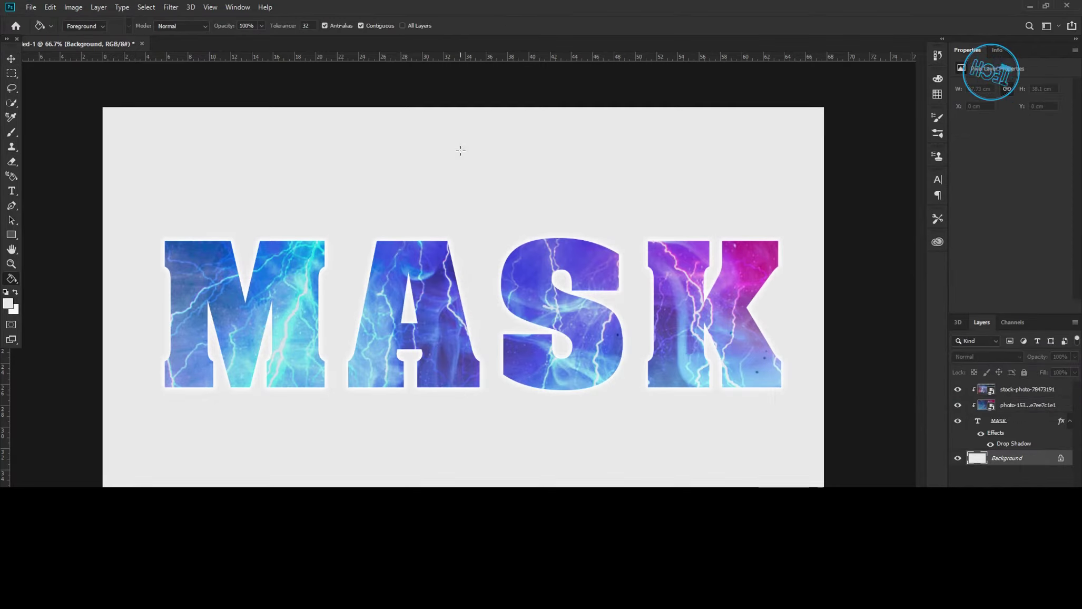
Turn off the glow effect on the MASK text layer.
double_click(1000, 437)
key(Escape)
click(981, 434)
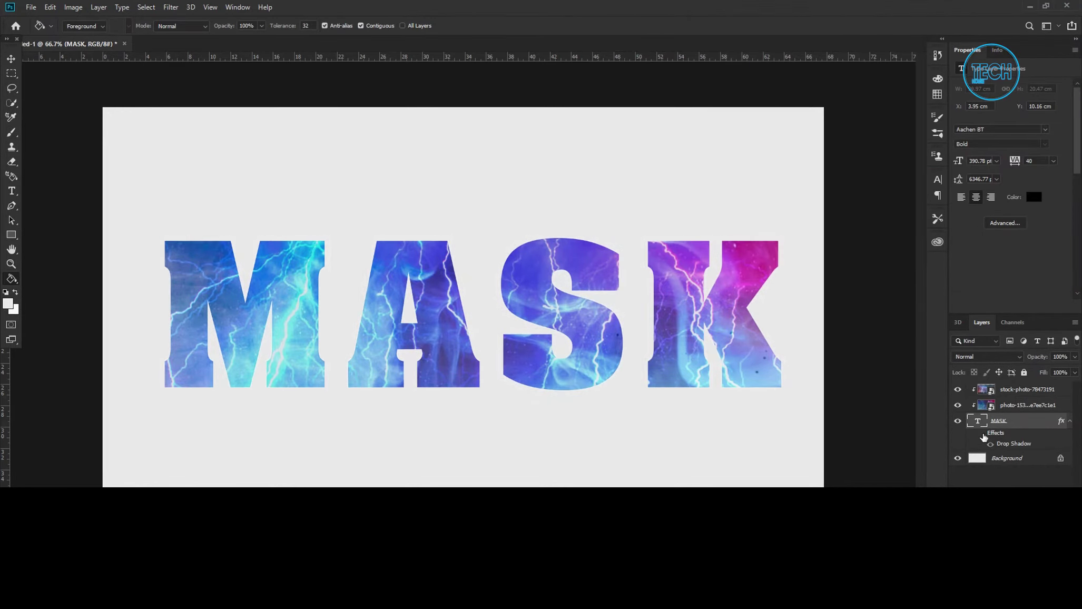
Retype MASK as TEXT with the Type tool, then undo back to MASK.
key(t)
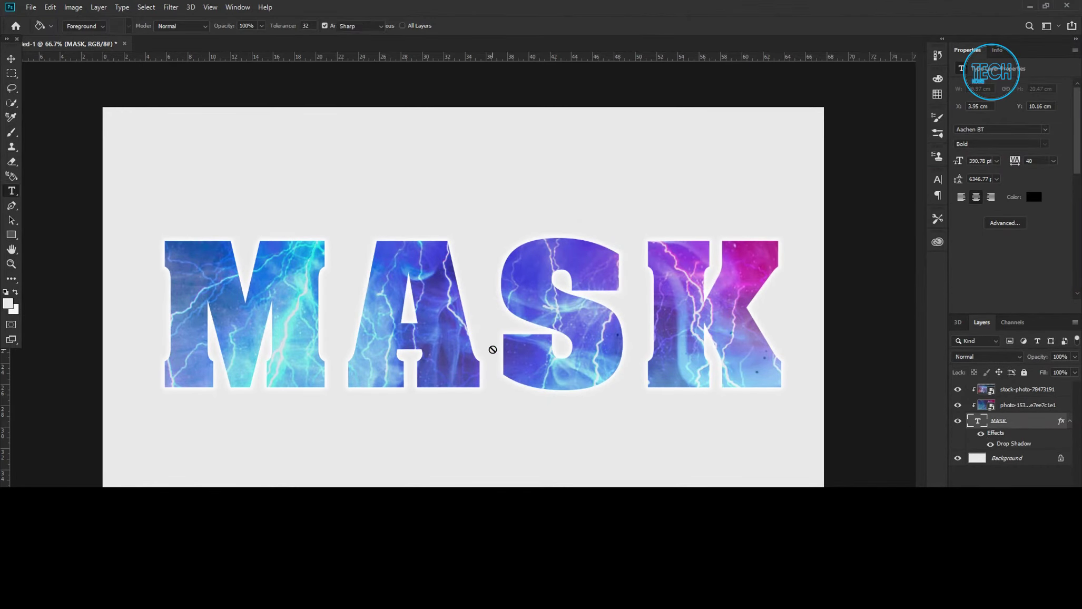
click(484, 324)
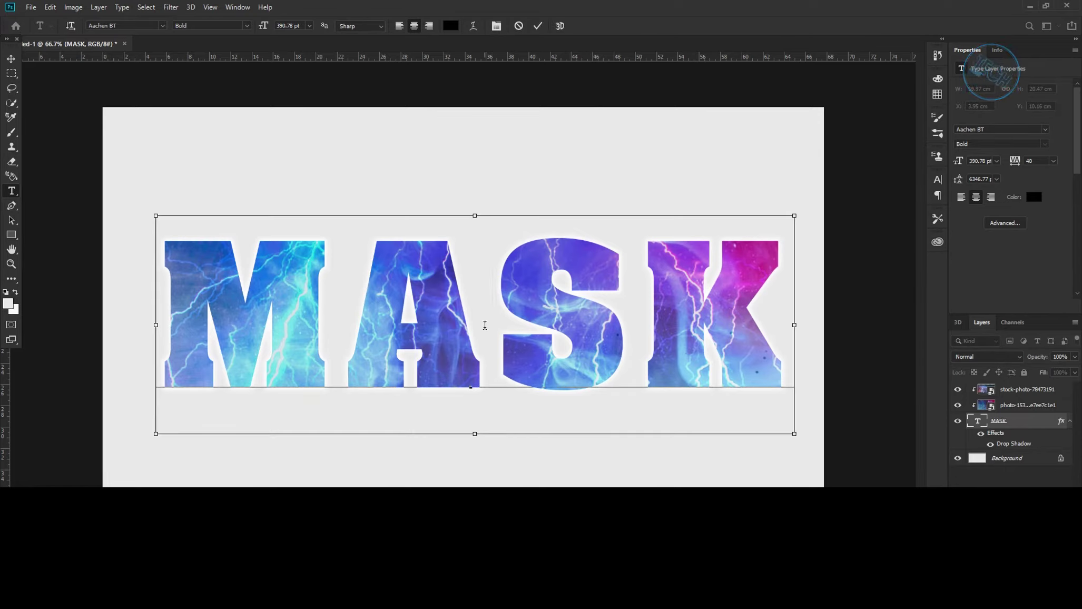
key(shift+Home)
key(ctrl+a)
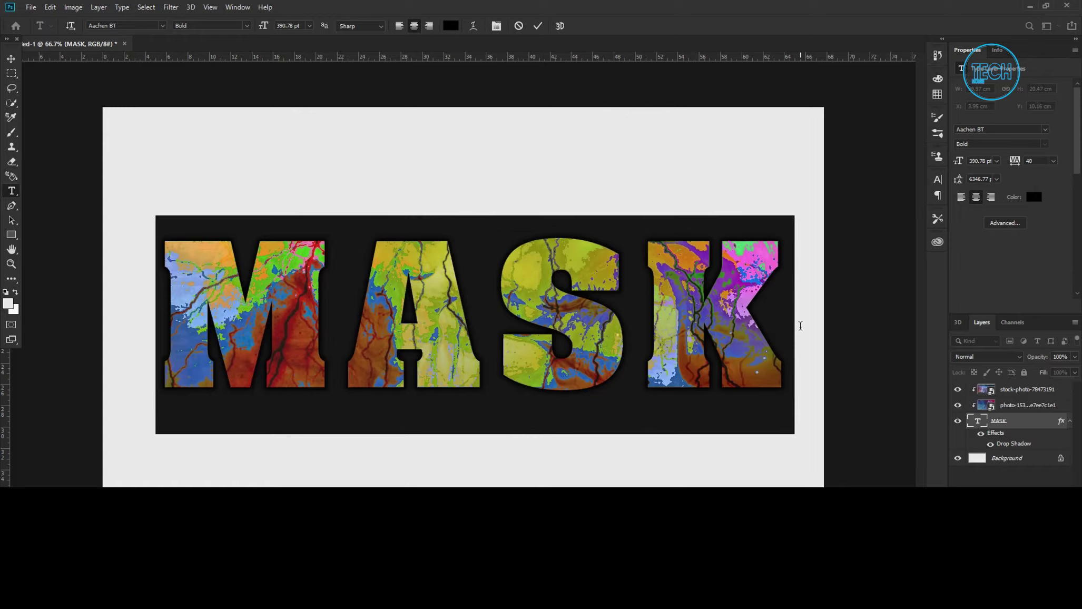
text(TEX)
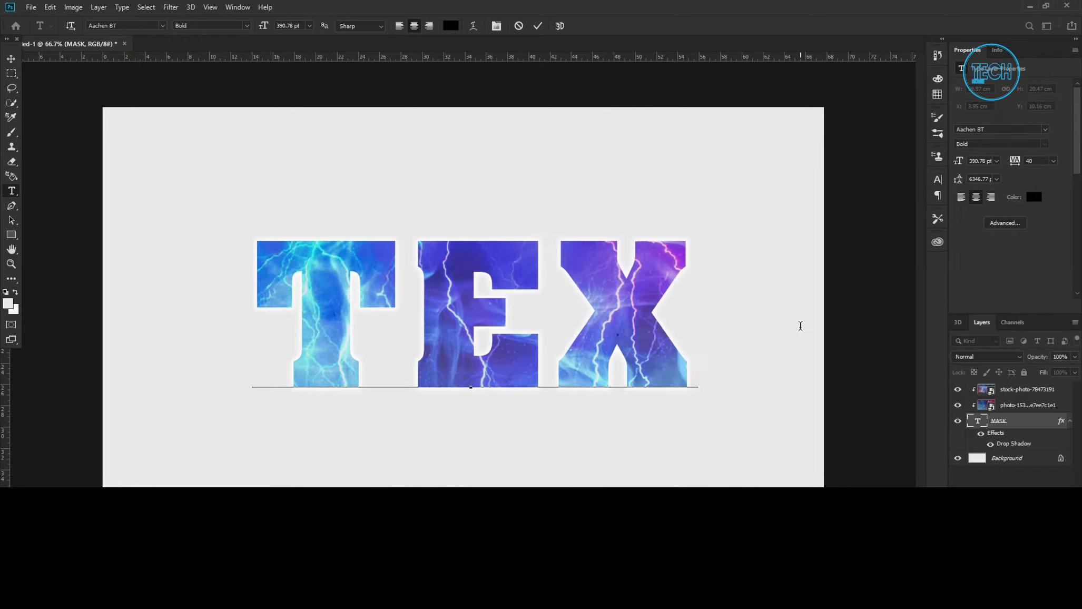
text(T)
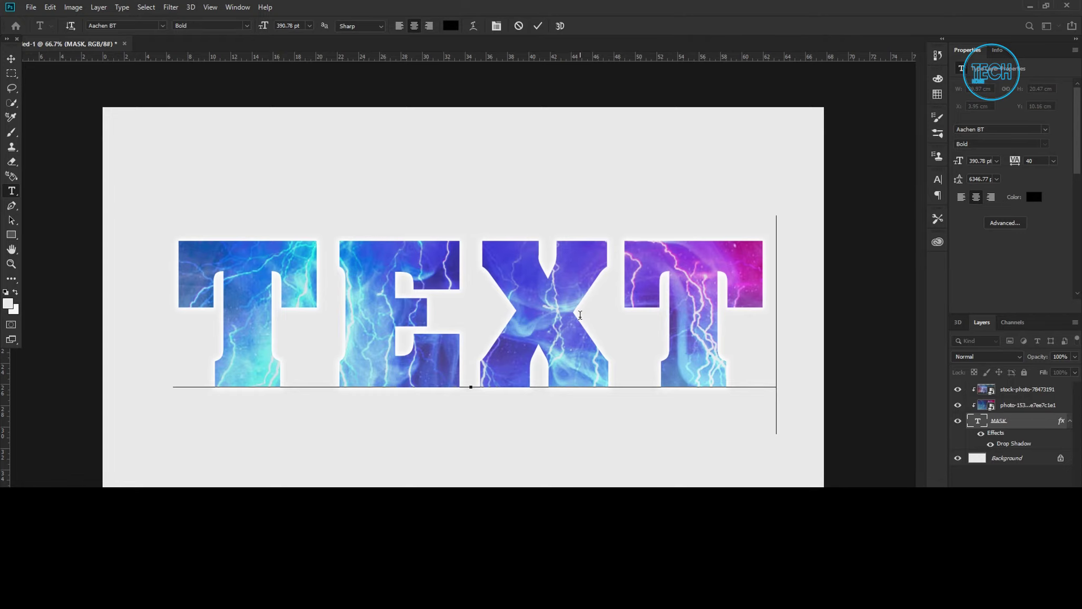
key(ctrl+a)
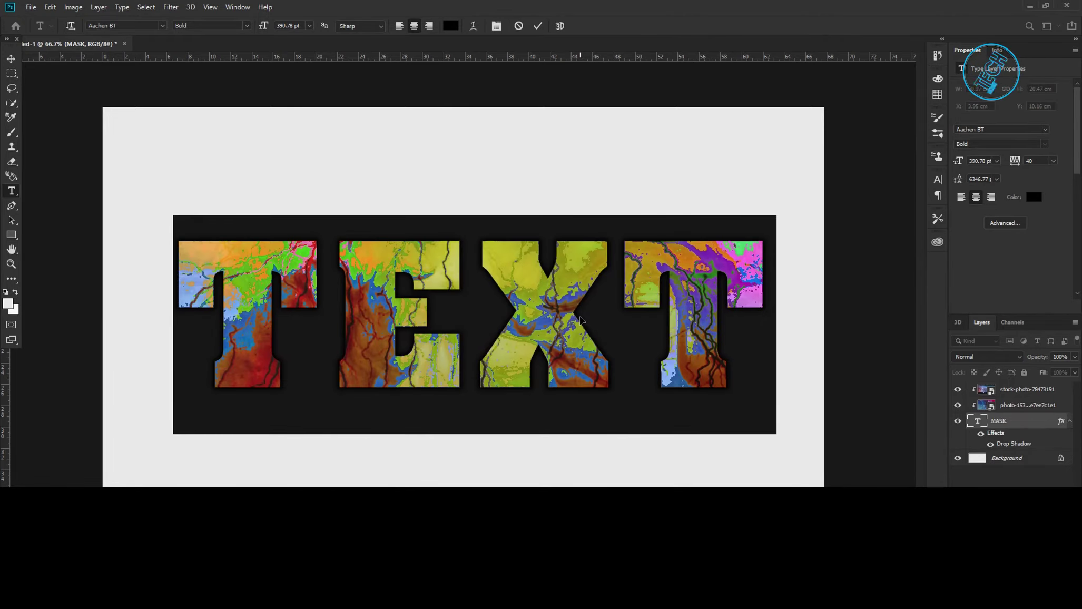
key(ctrl+z)
key(ctrl+z)
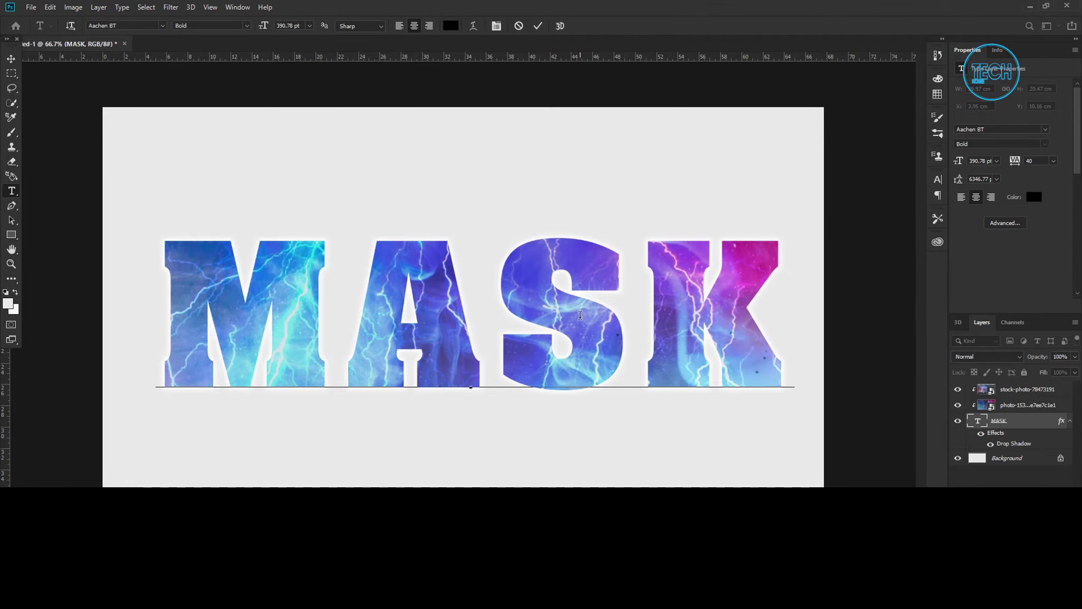
Replace the word with BY, then with CREATIVE.
key(ctrl+a)
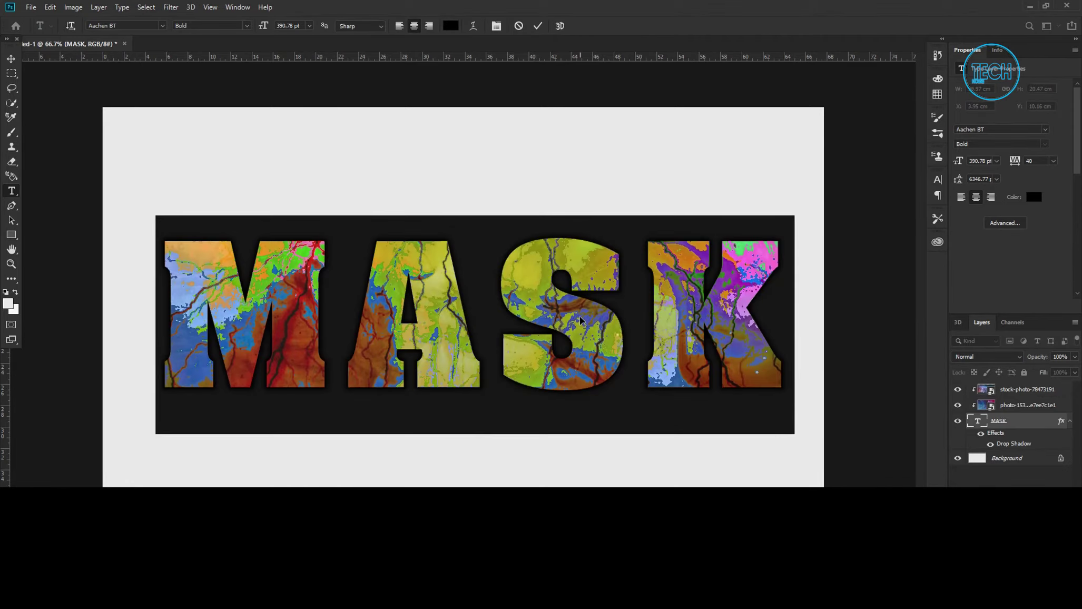
text(BY)
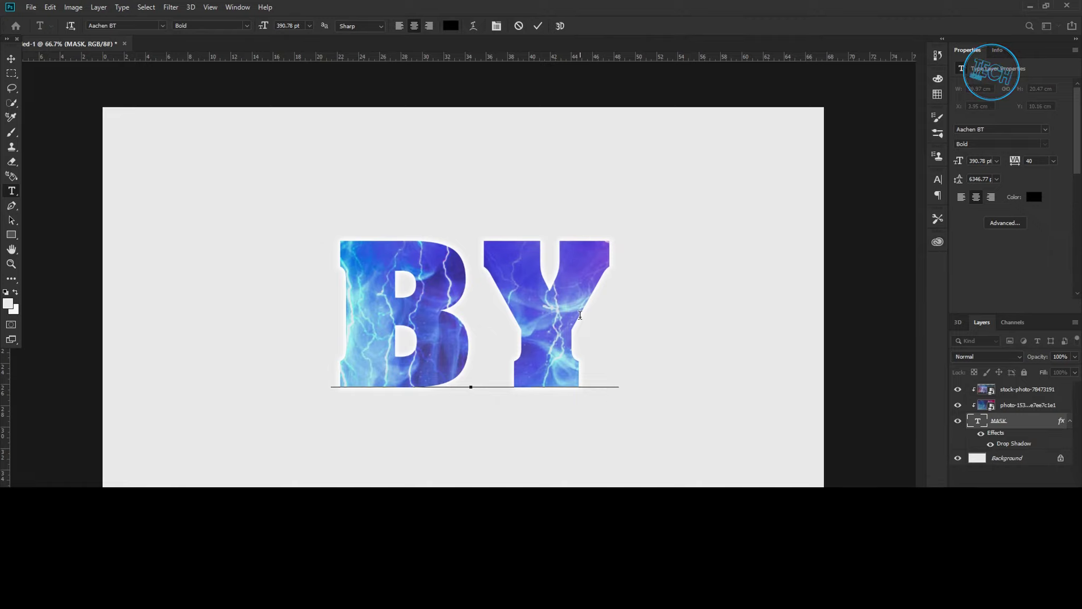
key(ctrl)
key(ctrl+a)
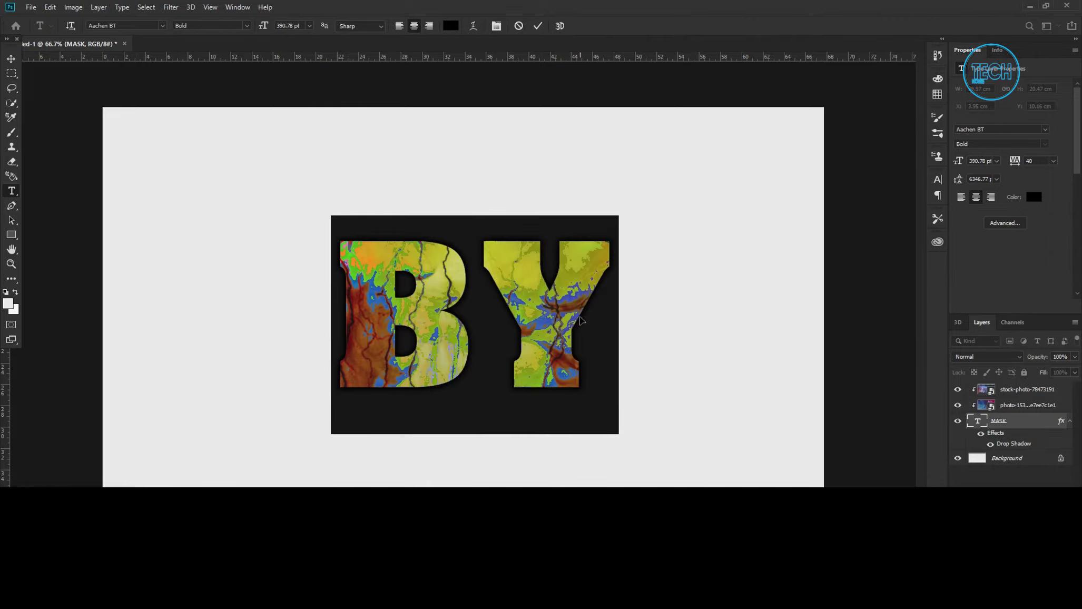
text(CREAT)
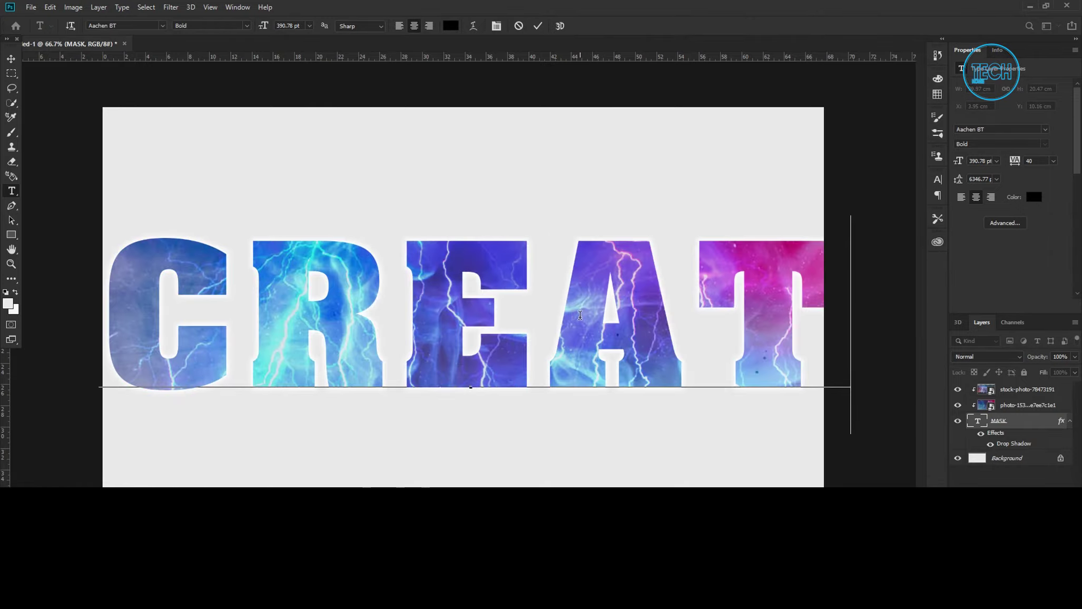
text(IV)
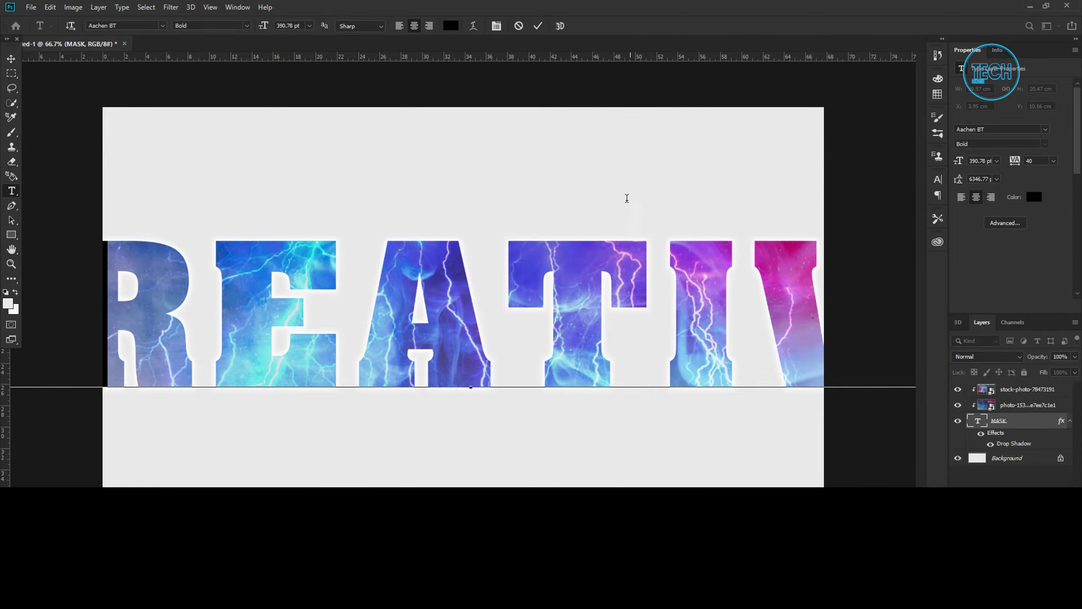
Shrink CREATIVE to 229.78 pt, commit it, and move it higher.
drag(255, 29, 337, 301)
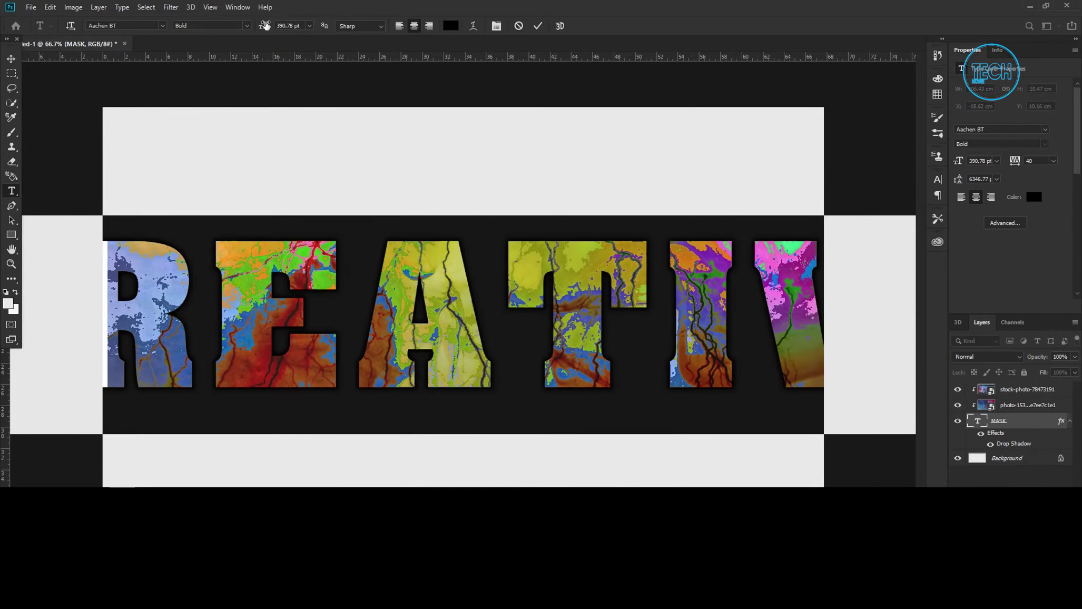
mouse_move(264, 26)
mouse_down()
mouse_move(205, 33)
mouse_move(160, 82)
mouse_up()
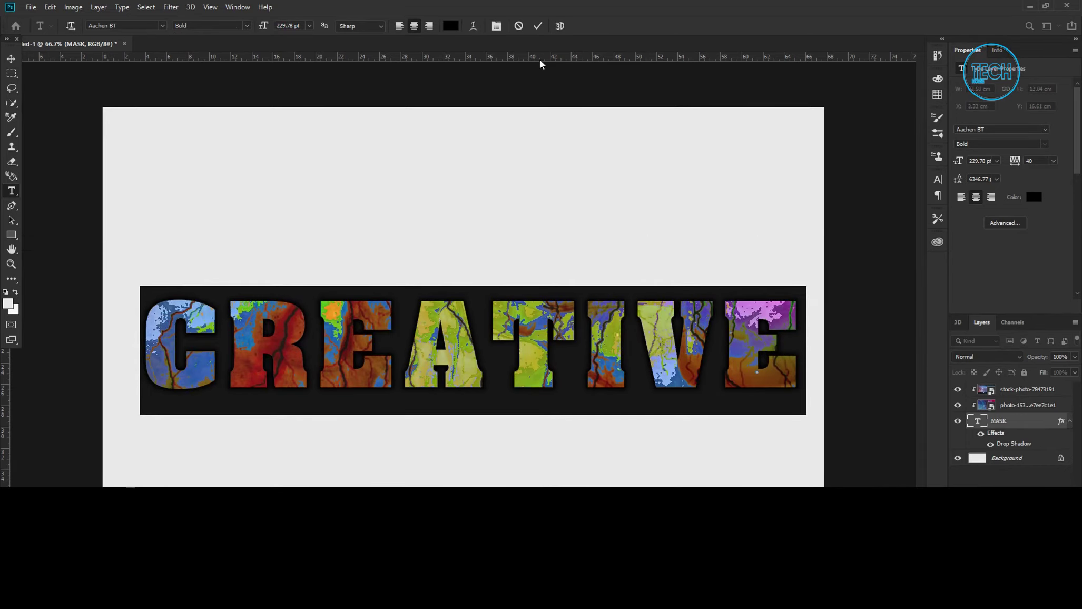
click(537, 26)
drag(537, 330, 526, 219)
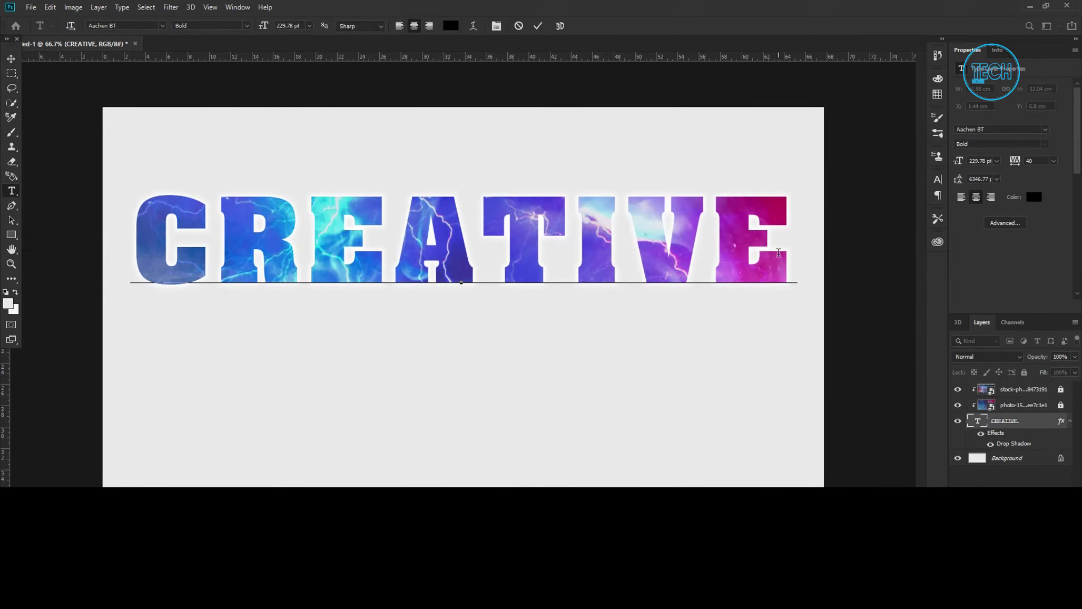
Move CREATIVE to mid-canvas and retype it as MHYG, then ADOBE PHOTOSHOP.
drag(469, 251, 469, 323)
key(ctrl+a)
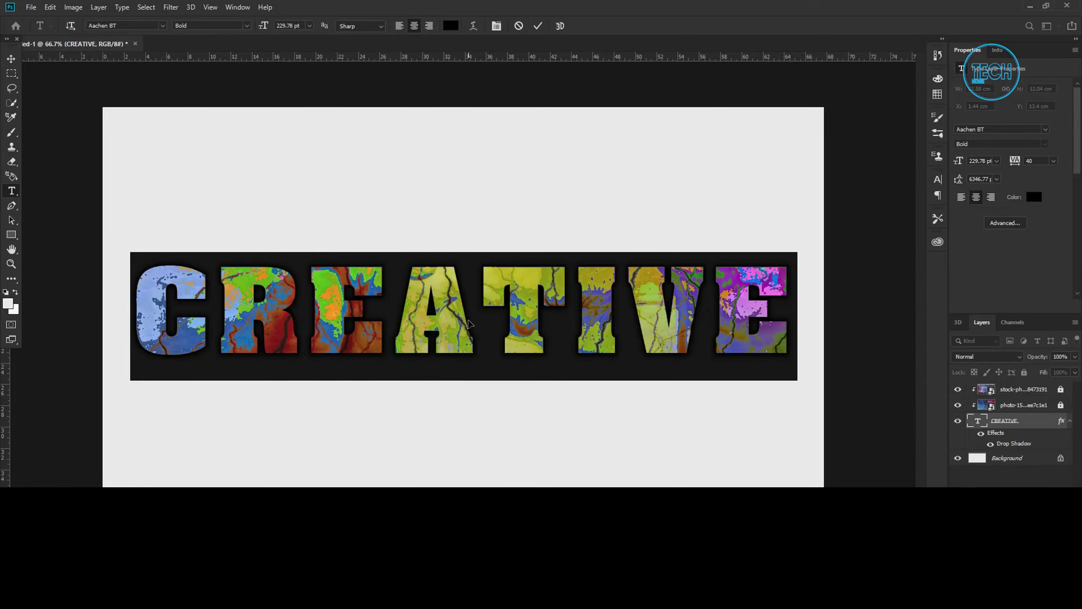
text(MH)
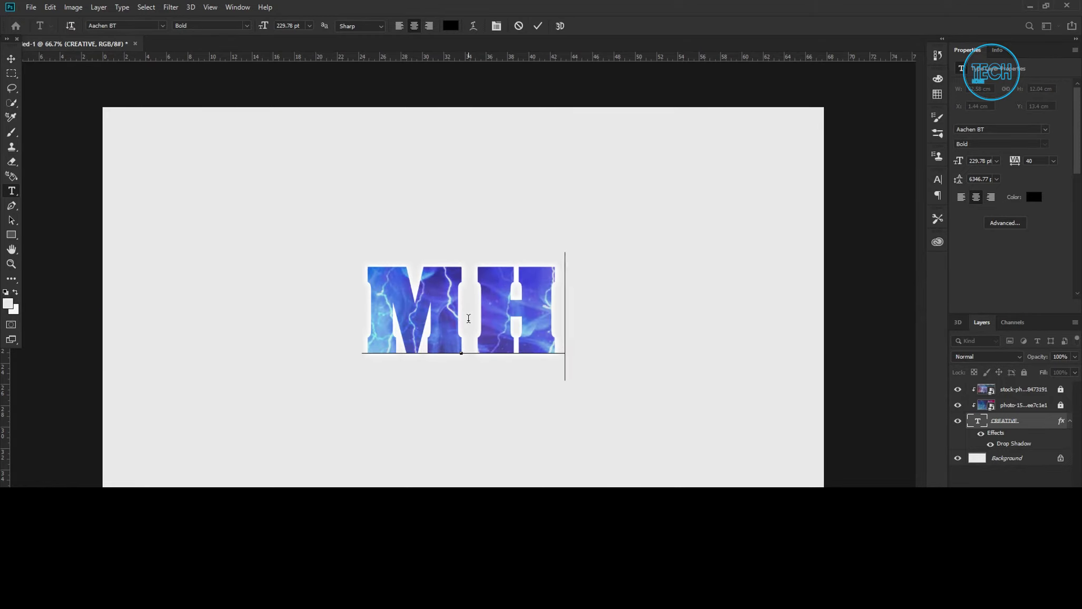
text(YG)
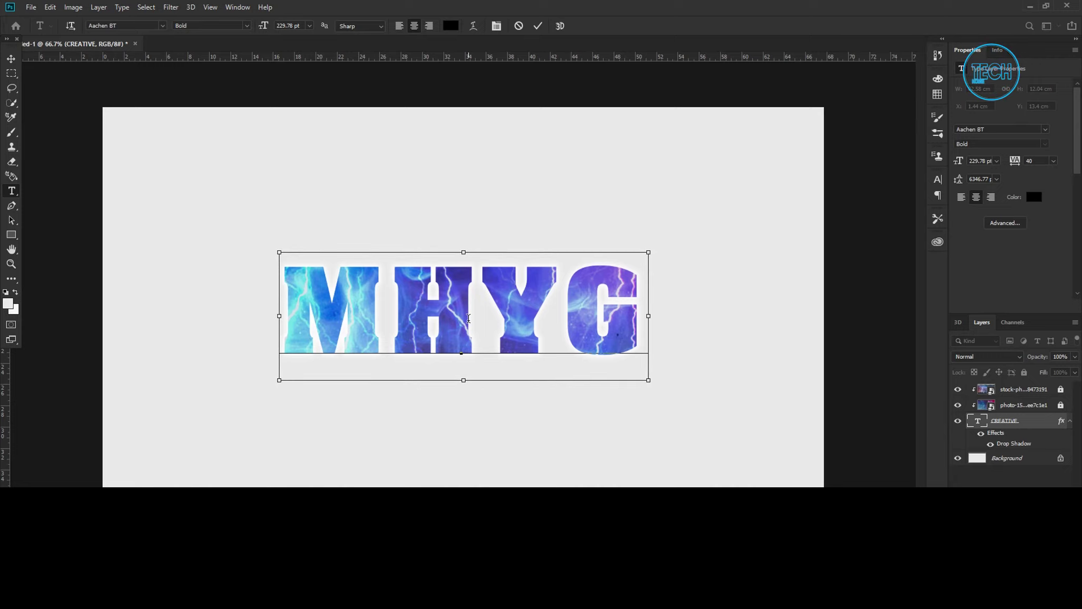
key(ctrl+a)
text(A)
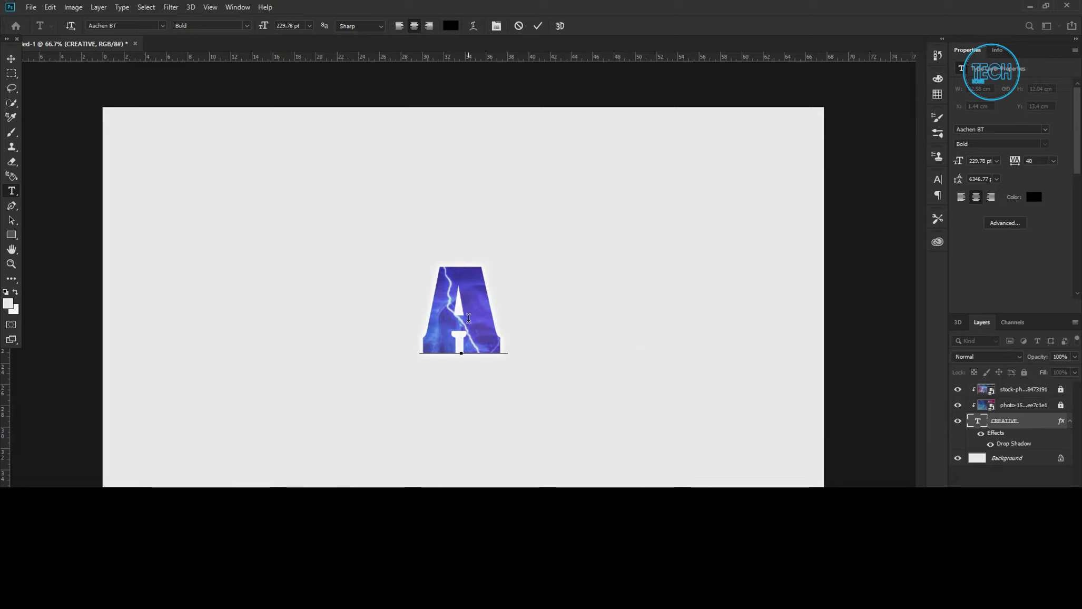
text(DOBE )
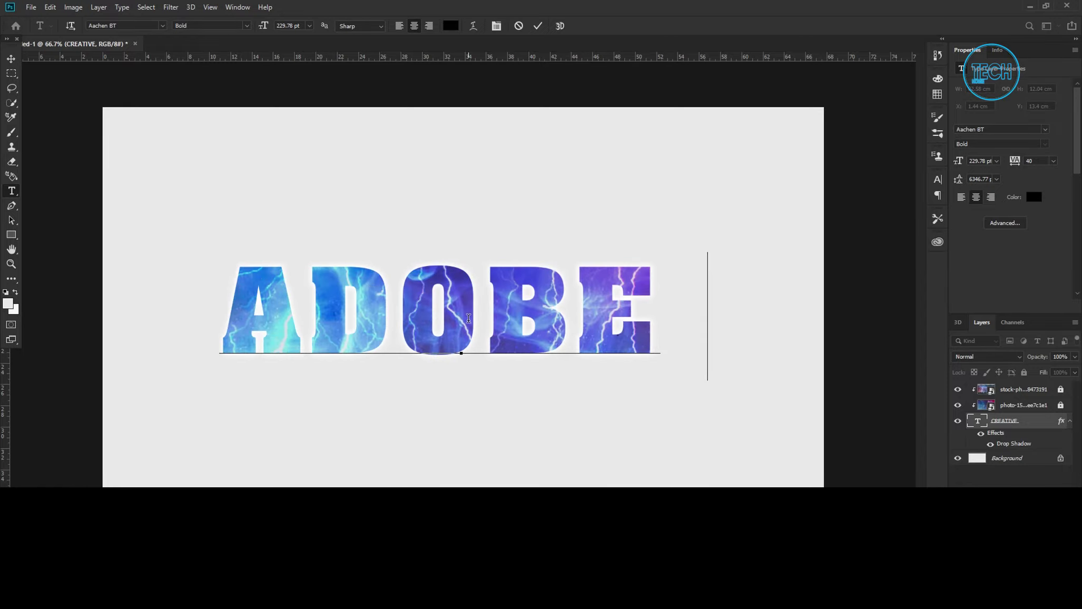
text(PHOTOS)
Set ADOBE PHOTOSHOP to 116.78 pt, commit and nudge it up, then start retyping as SUBSCRIBE.
key(ctrl+a)
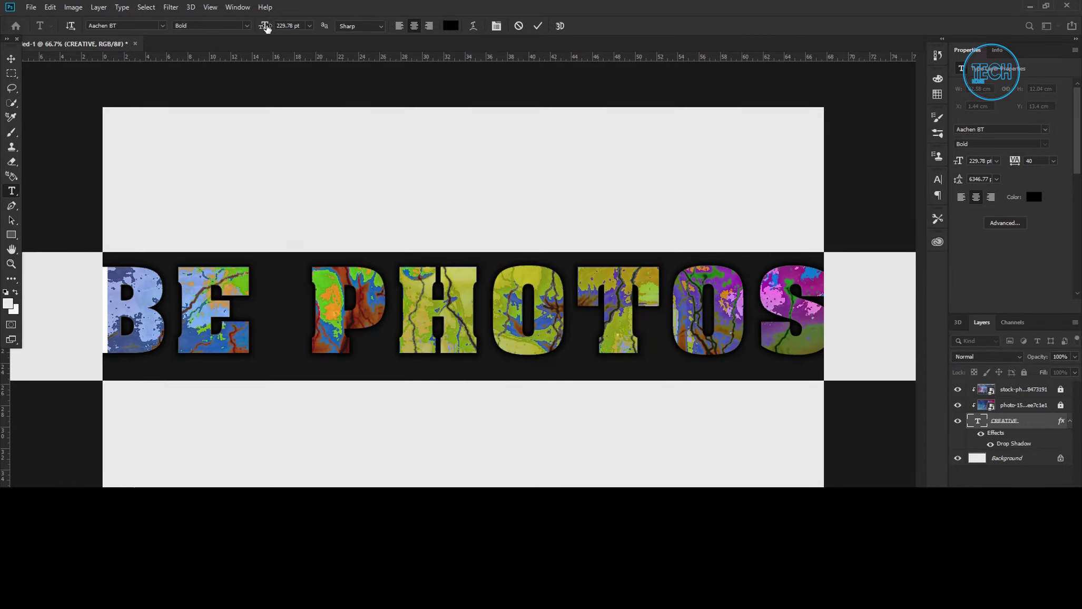
drag(263, 26, 201, 37)
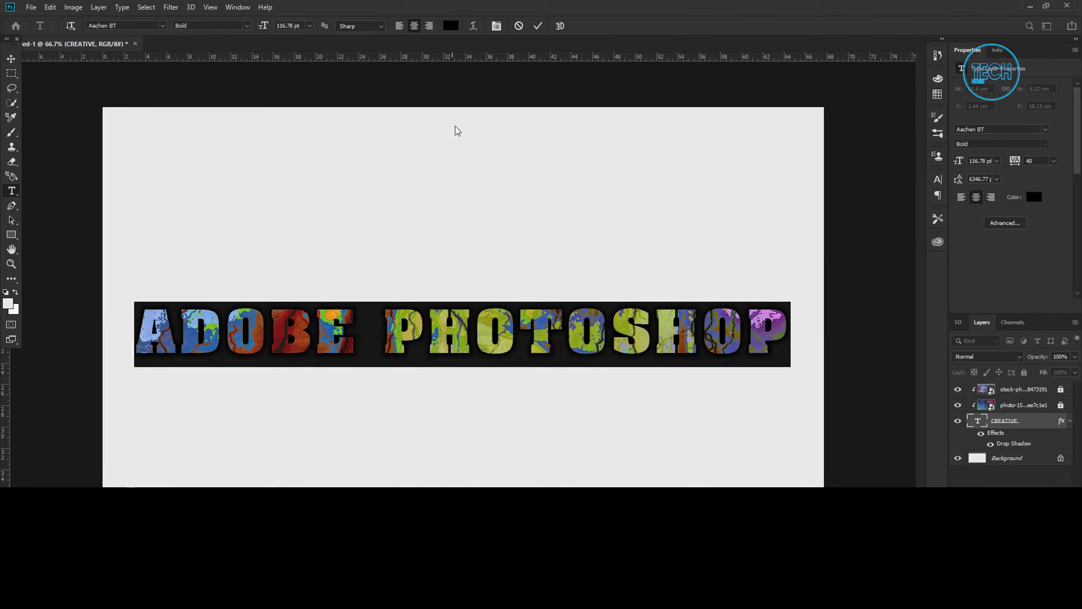
click(537, 26)
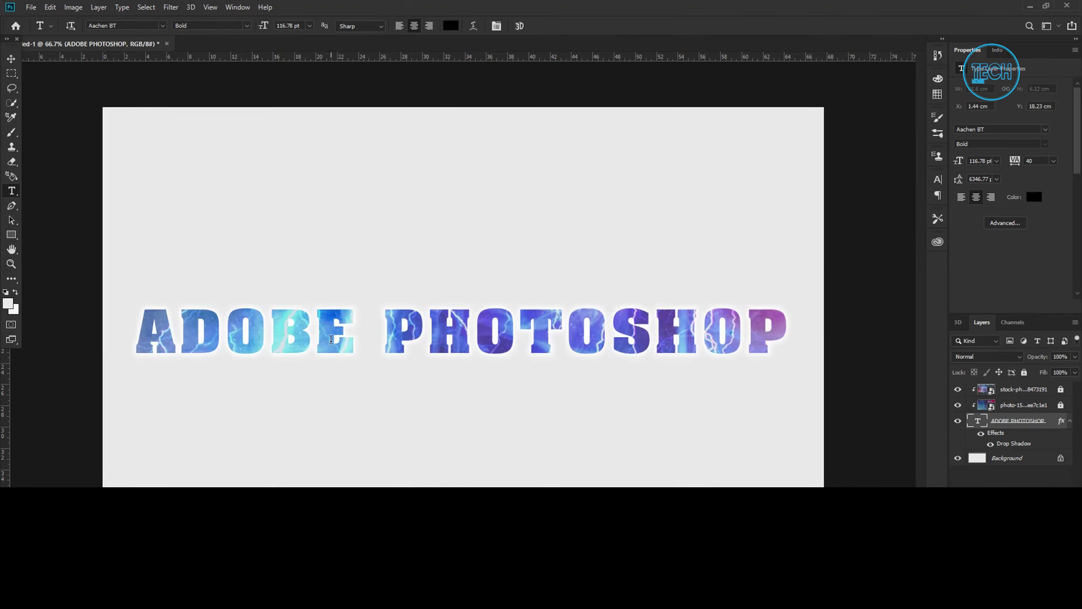
drag(331, 339, 336, 293)
triple_click(493, 287)
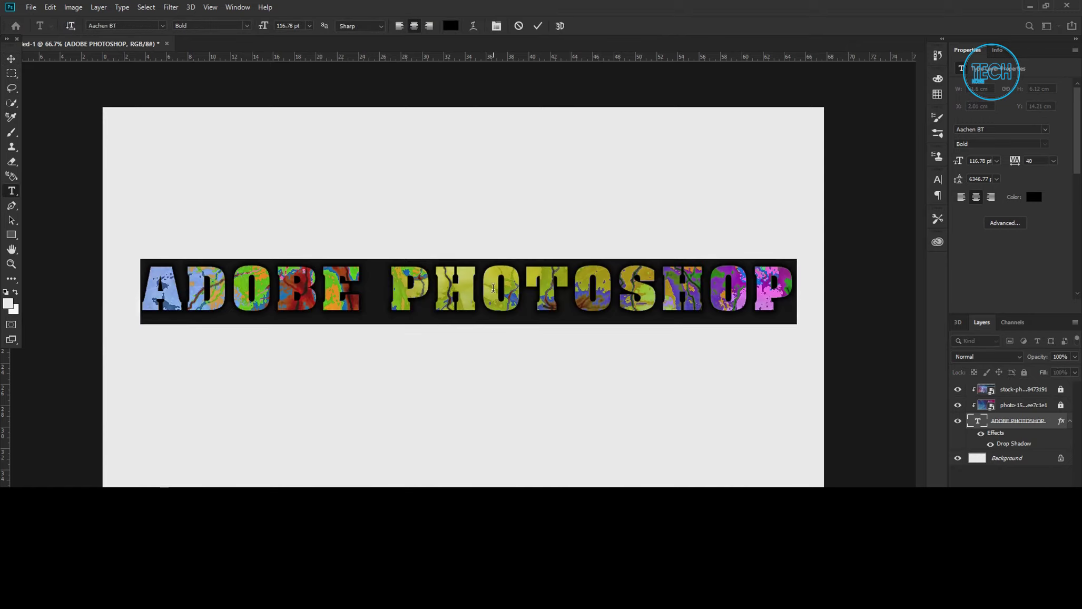
text(SUBS)
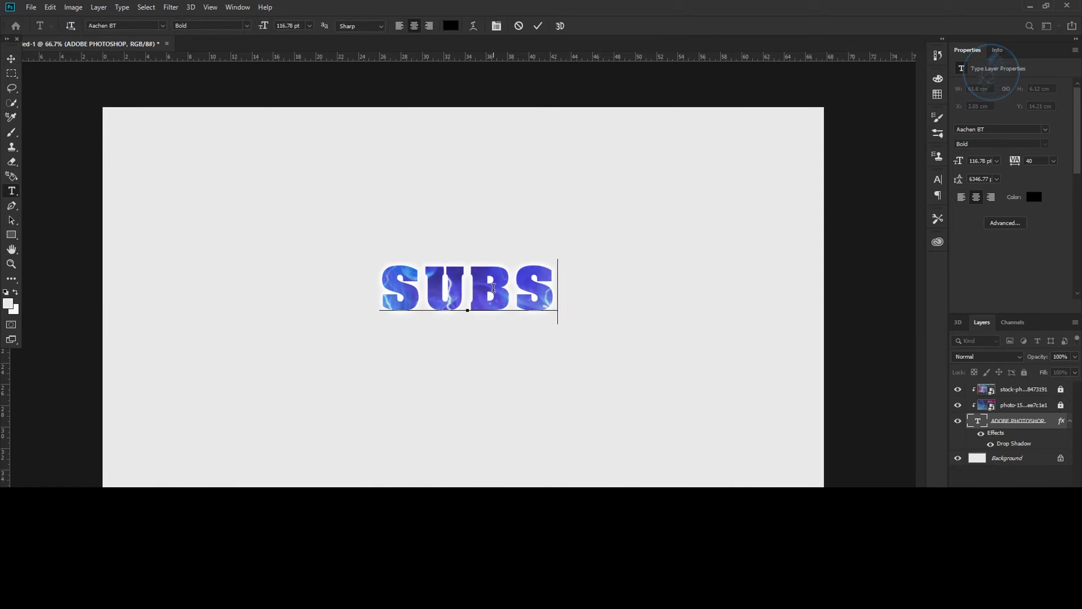
text(CRIBE)
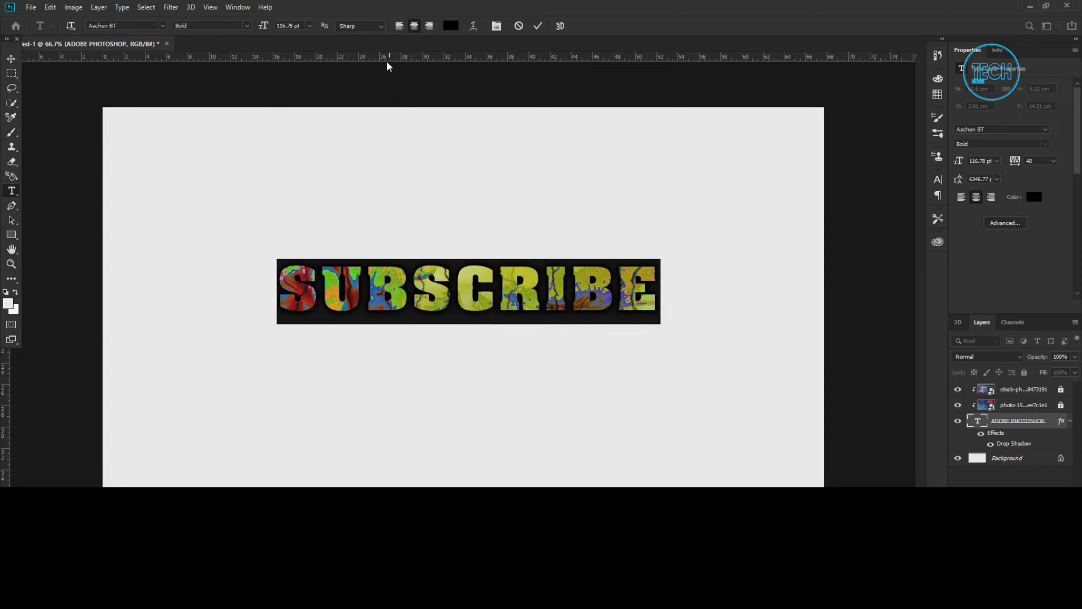
Enlarge SUBSCRIBE to 201.78 pt, then replace it with NOW.
drag(262, 26, 310, 27)
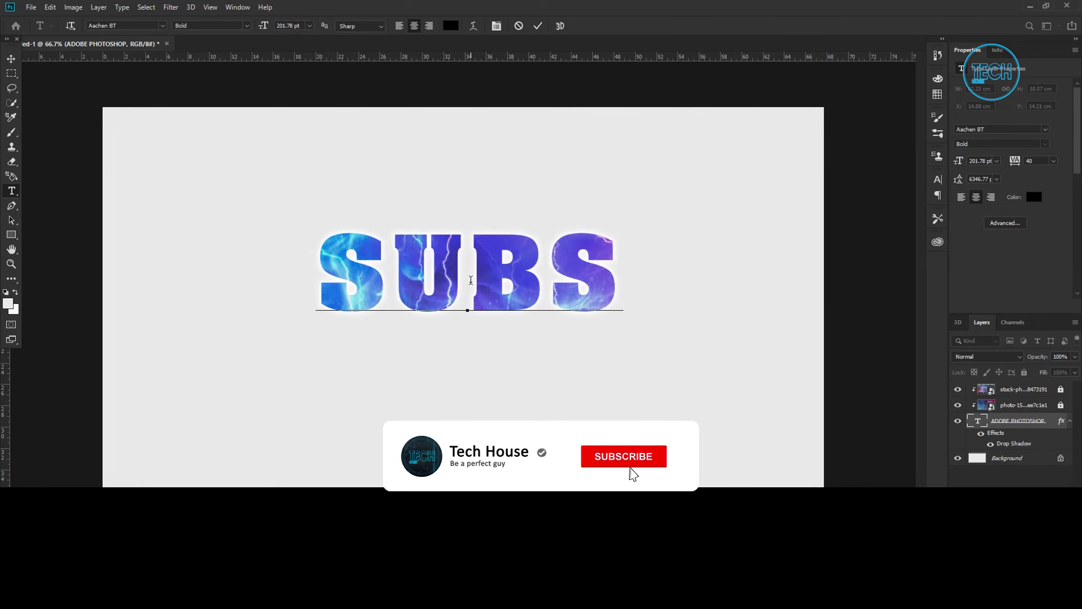
key(ctrl)
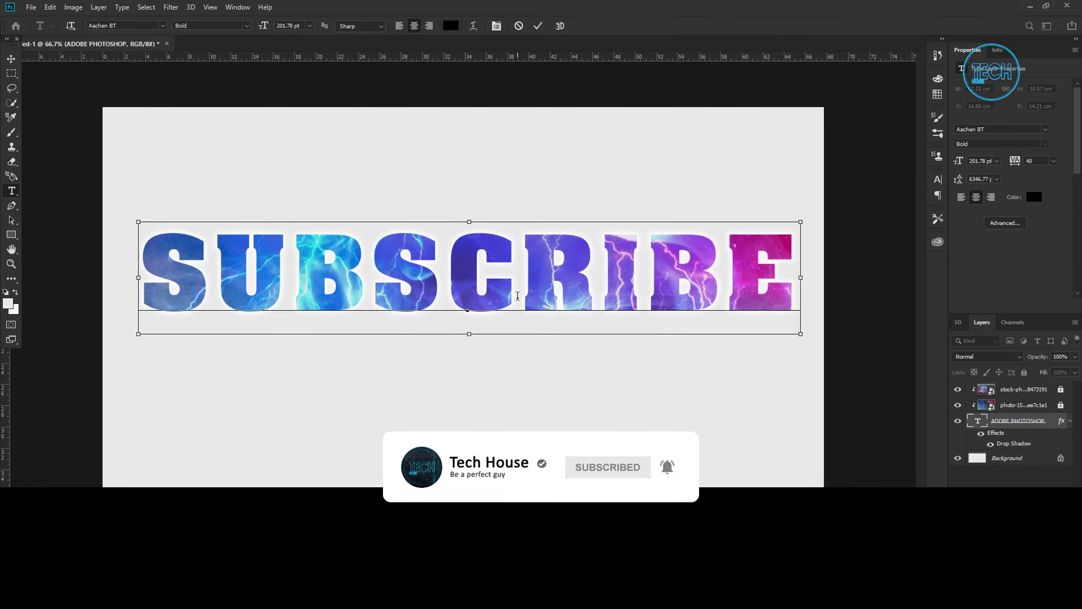
key(ctrl+a)
text(NOW)
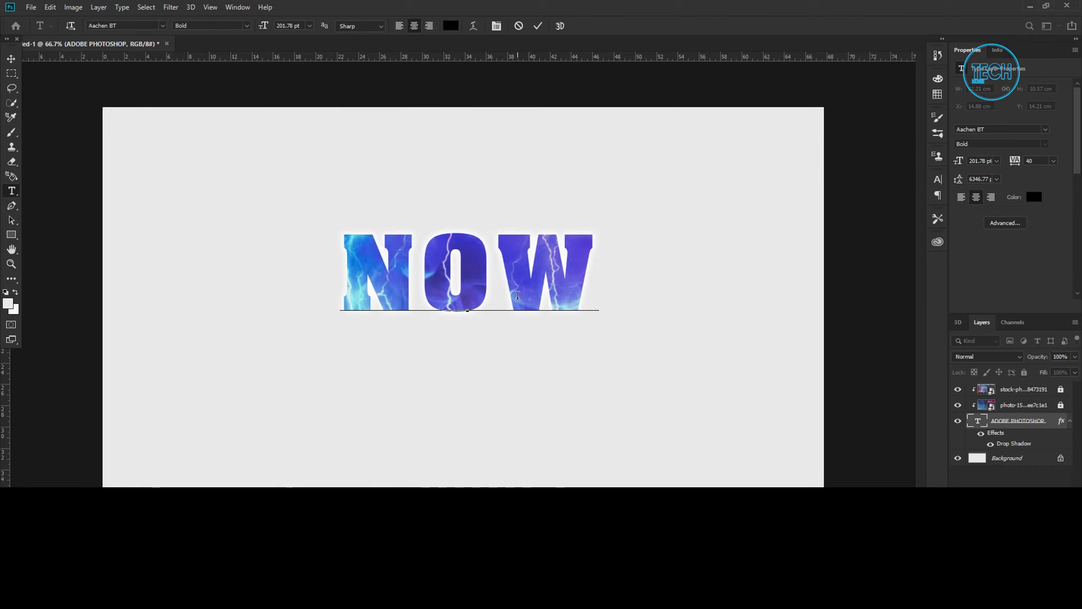
Enlarge NOW to 276.78 pt, commit it, and move it to the canvas centre.
key(ctrl+a)
drag(263, 26, 303, 26)
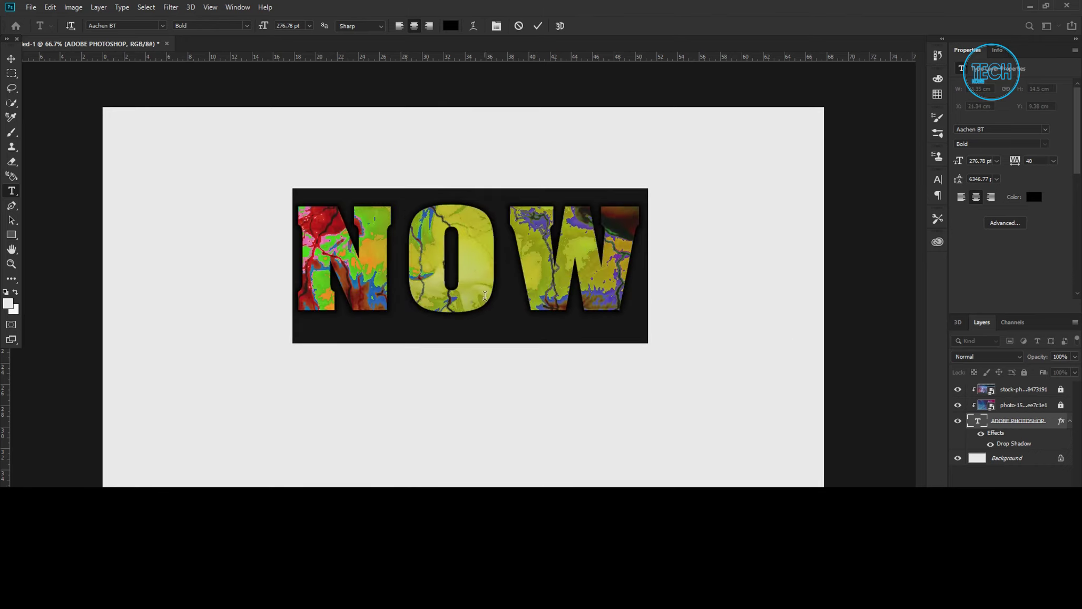
click(538, 26)
key(v)
drag(487, 287, 489, 338)
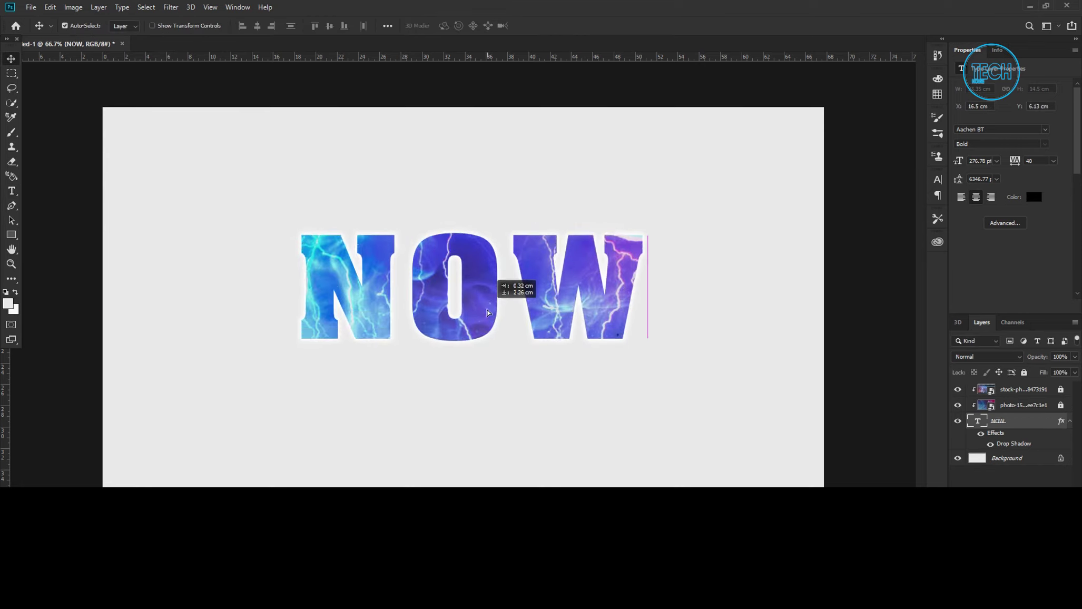